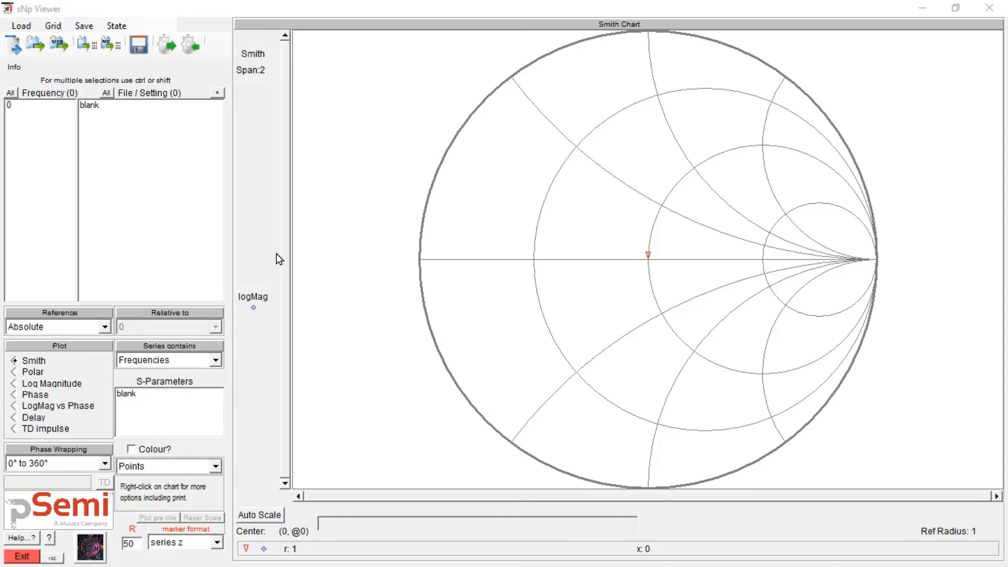
- Load the six files PE43508'0'000.s2p to PE43508'0'005.s2p from the SN72 folder inside PE43508
click(13, 46)
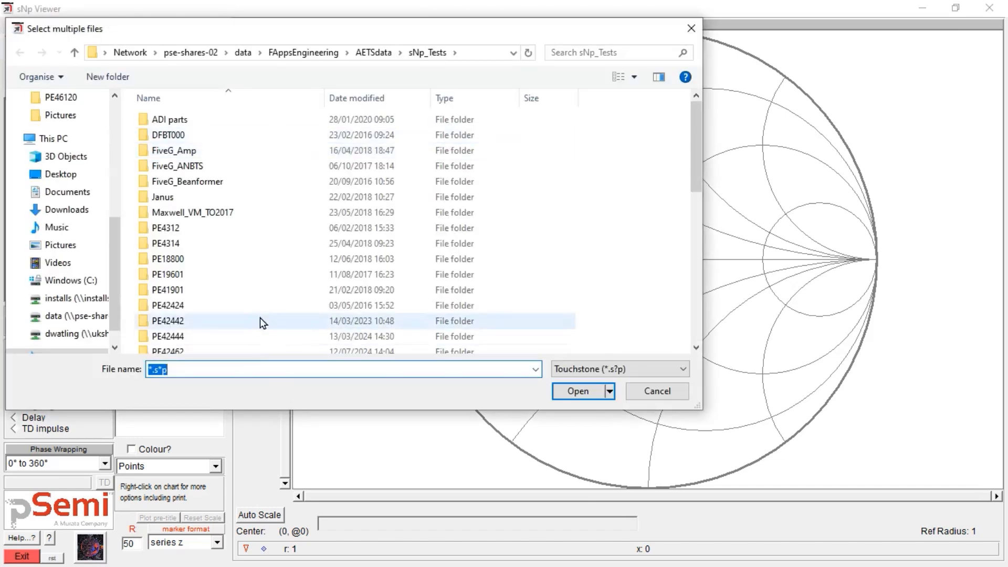
click(697, 286)
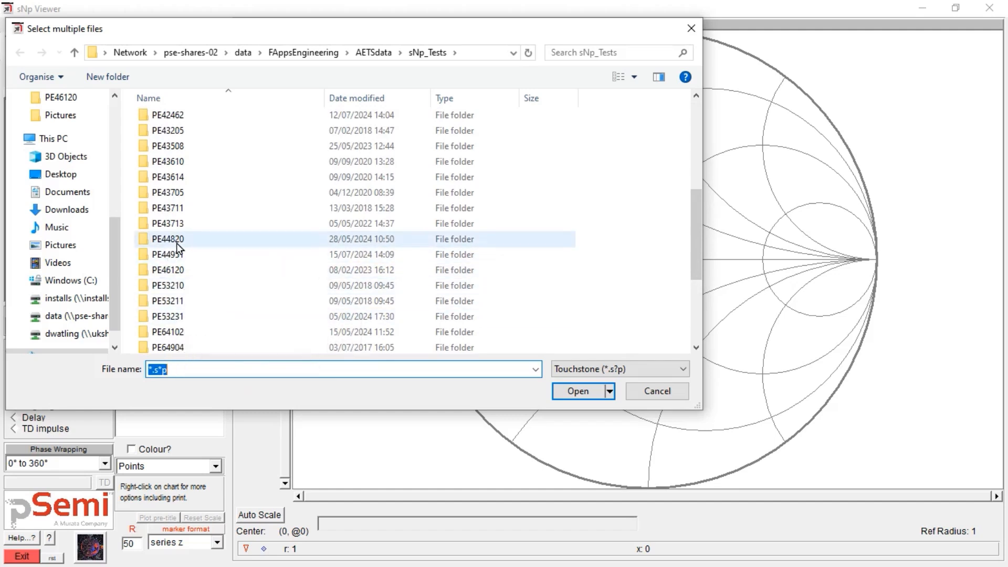
double_click(169, 147)
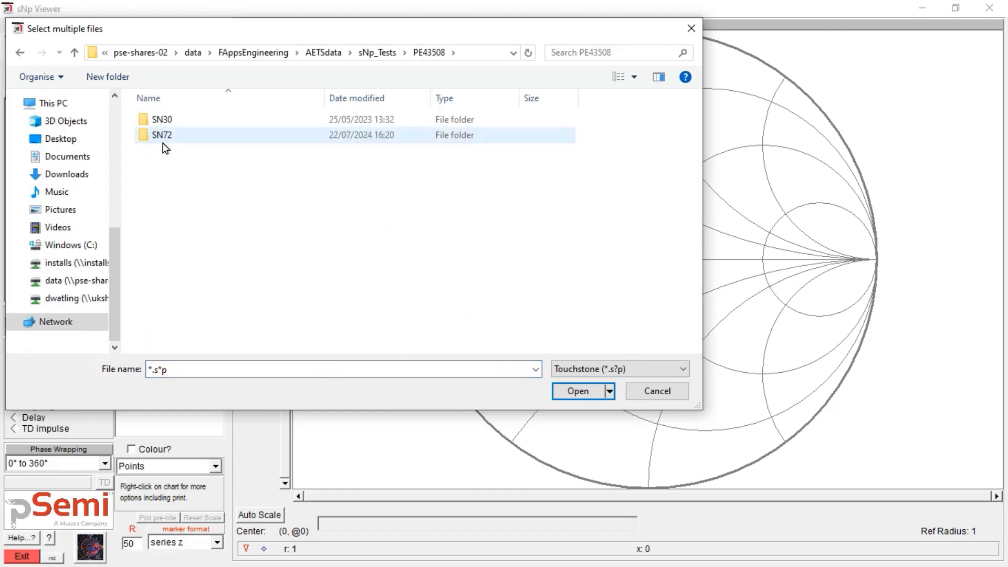
click(161, 136)
double_click(160, 136)
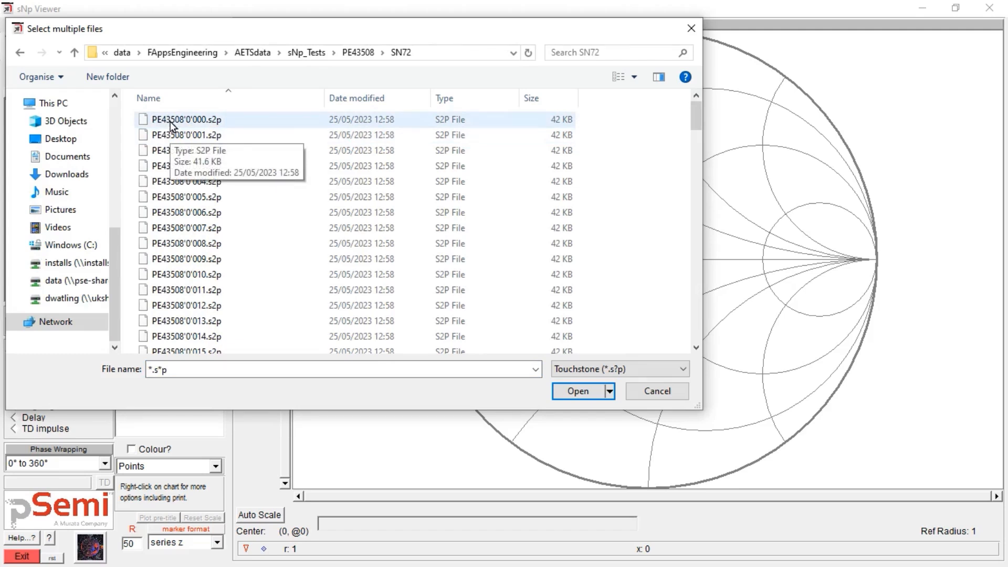
click(170, 121)
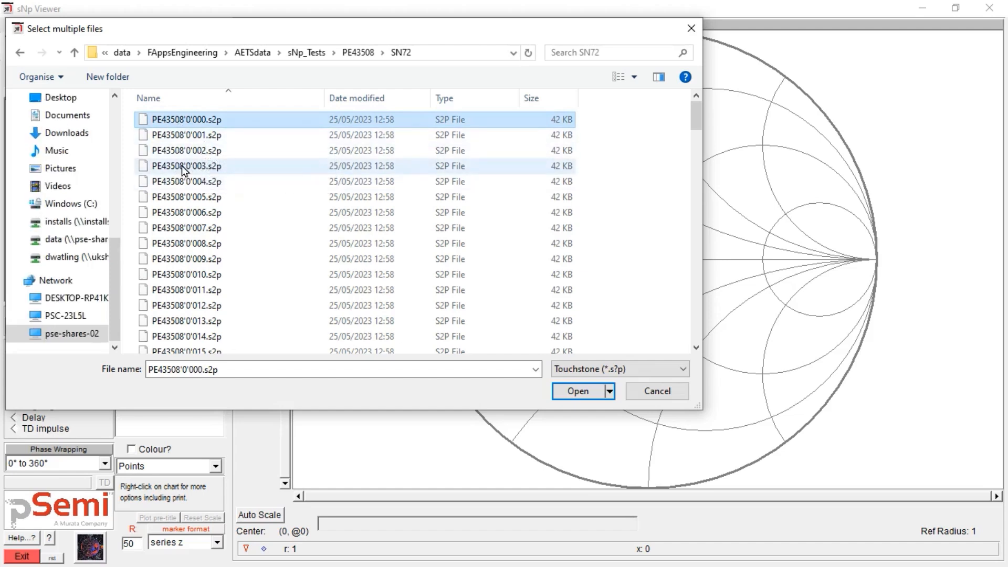
shift+click(174, 195)
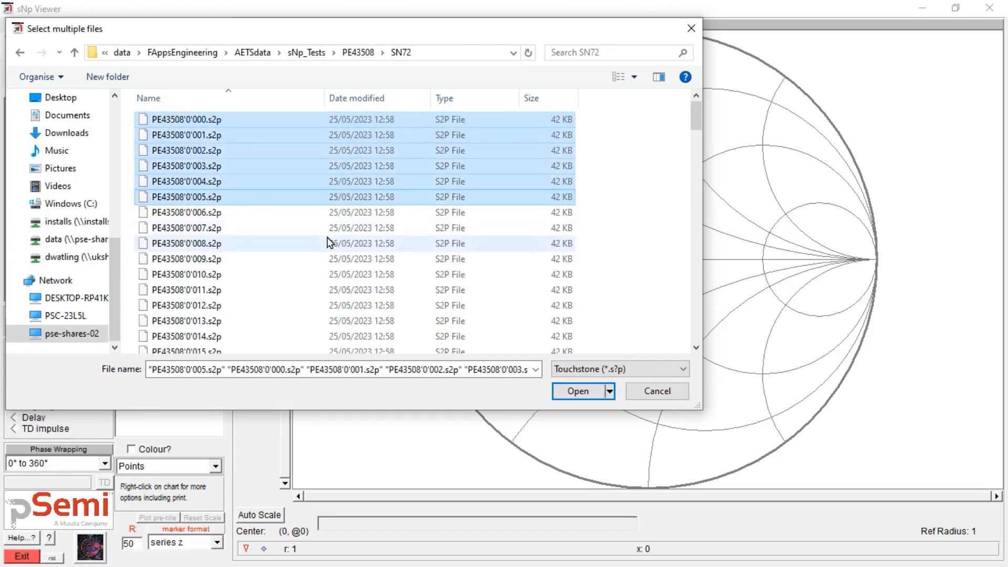
click(587, 390)
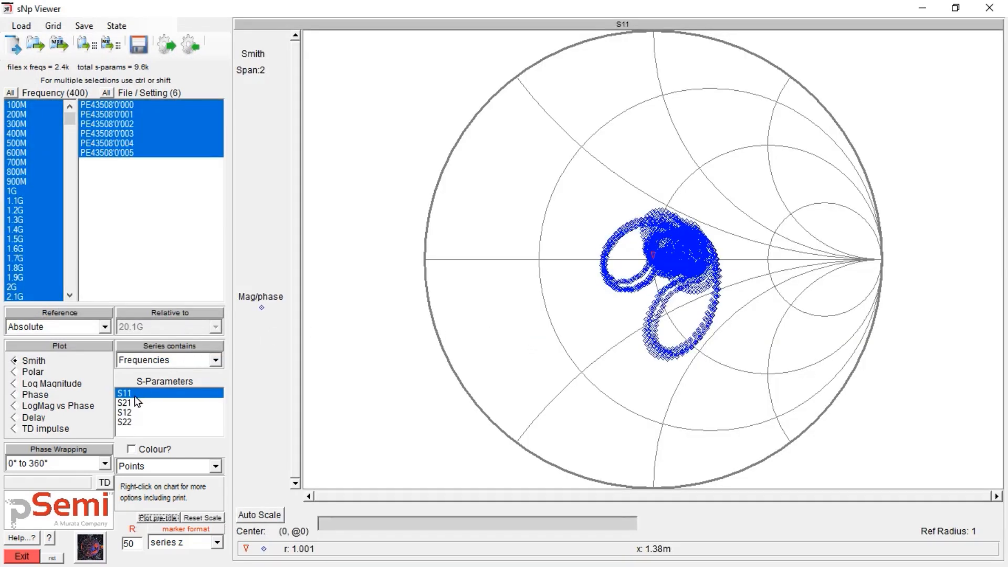
- Plot the S21 parameter of the loaded files as Log Magnitude
click(124, 403)
click(36, 383)
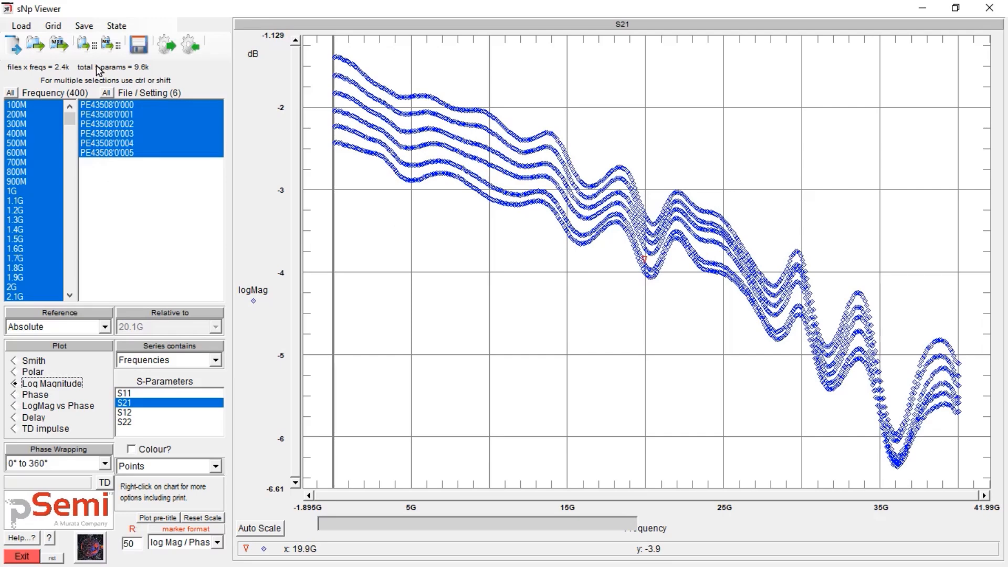
- Load all the S-parameter files in the SN72 folder and plot their S21 with coloured traces
click(33, 46)
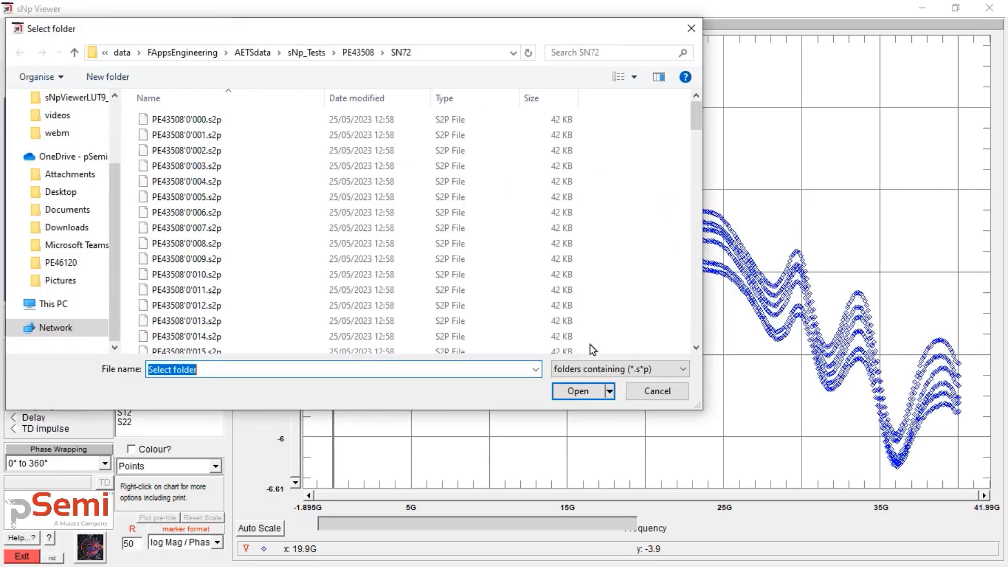
click(581, 392)
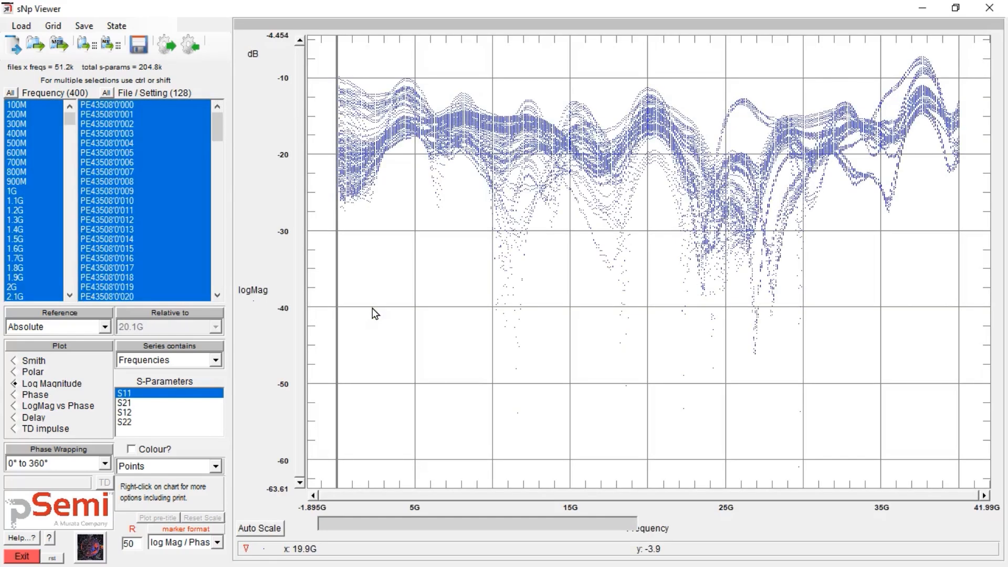
click(128, 403)
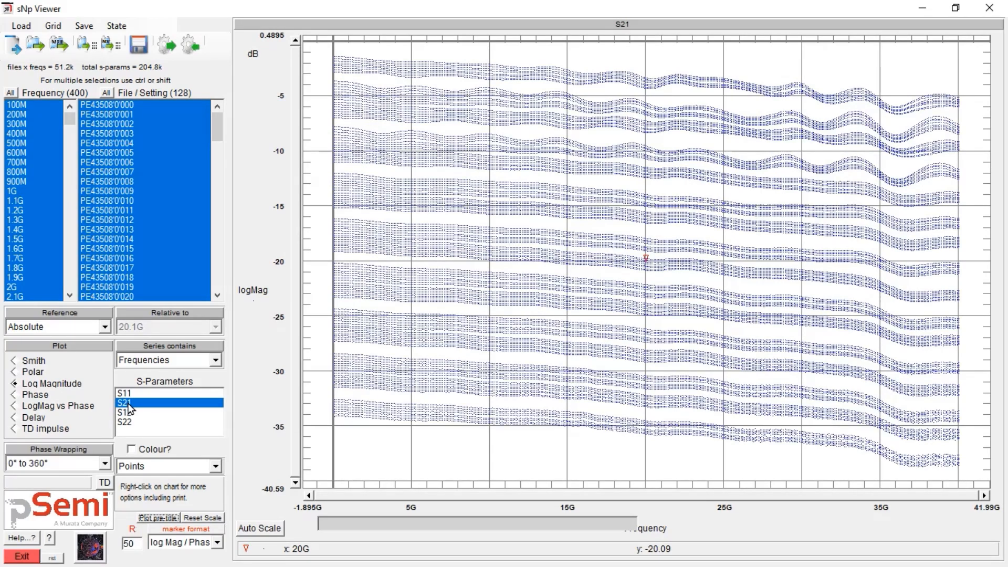
click(132, 450)
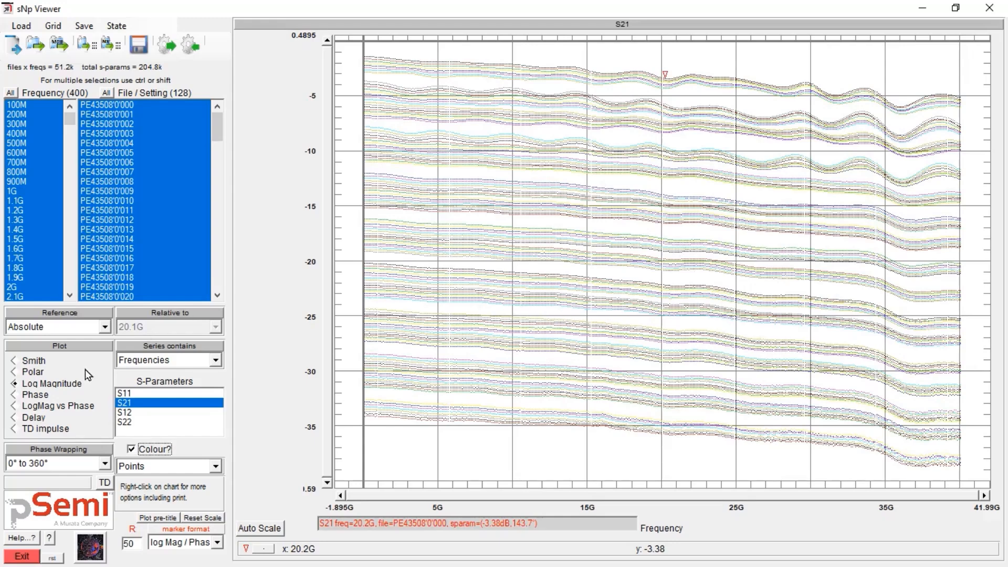
- Plot S11 of only the PE43508'0'000 file as a Smith chart and as a Polar plot
click(129, 396)
click(24, 362)
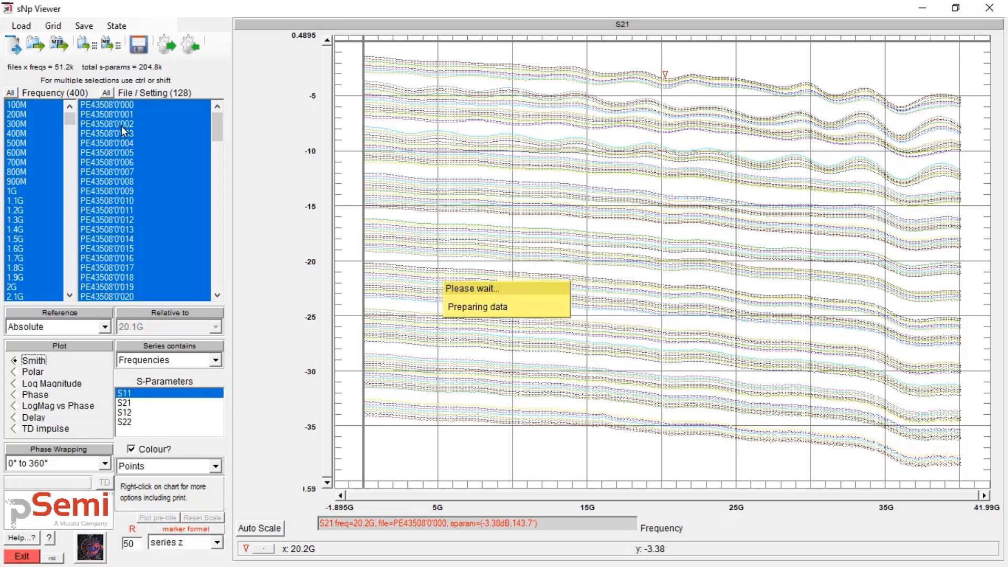
click(114, 104)
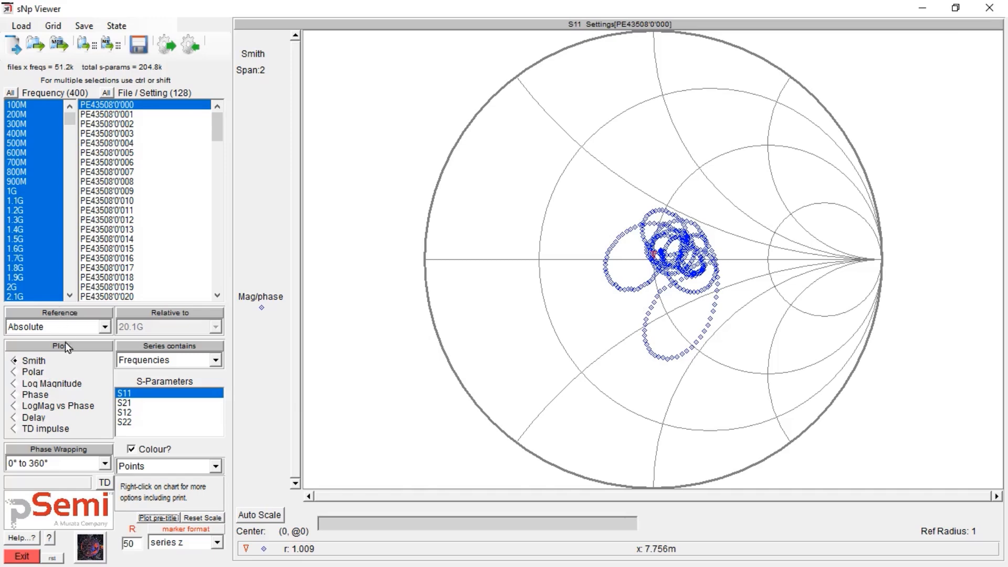
click(29, 372)
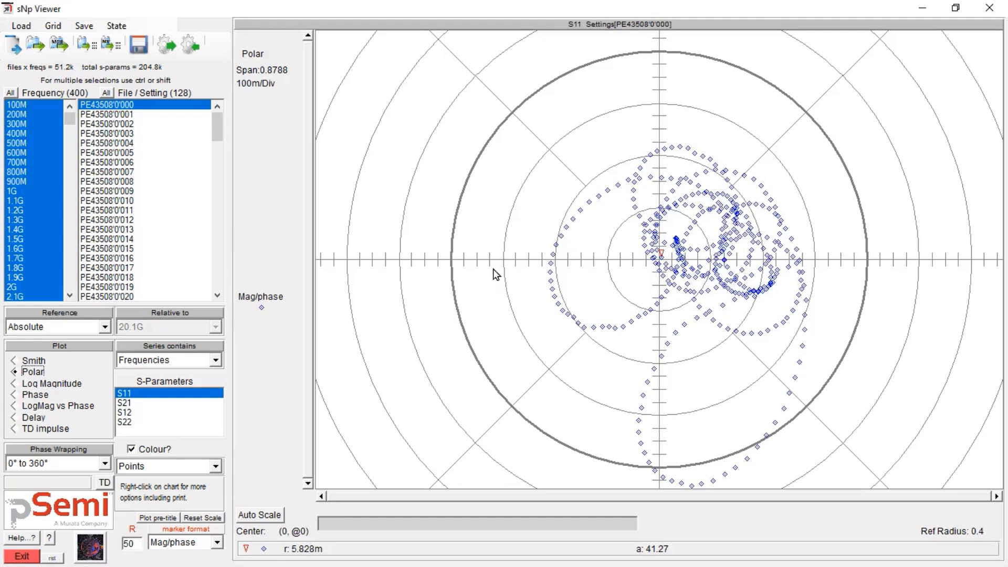
- View S21 of the selected file successively as Log Magnitude, Phase and Delay plots
click(126, 403)
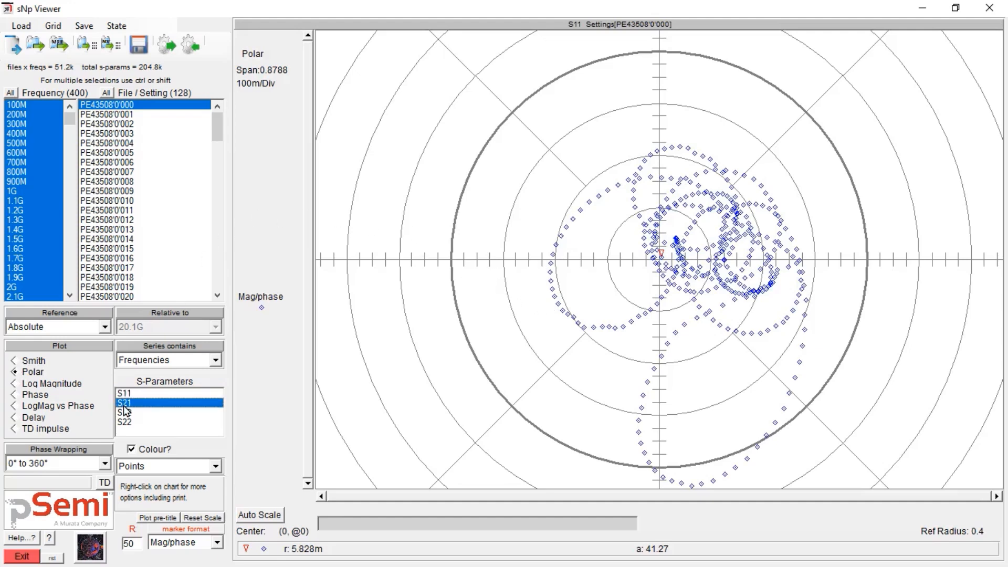
click(18, 385)
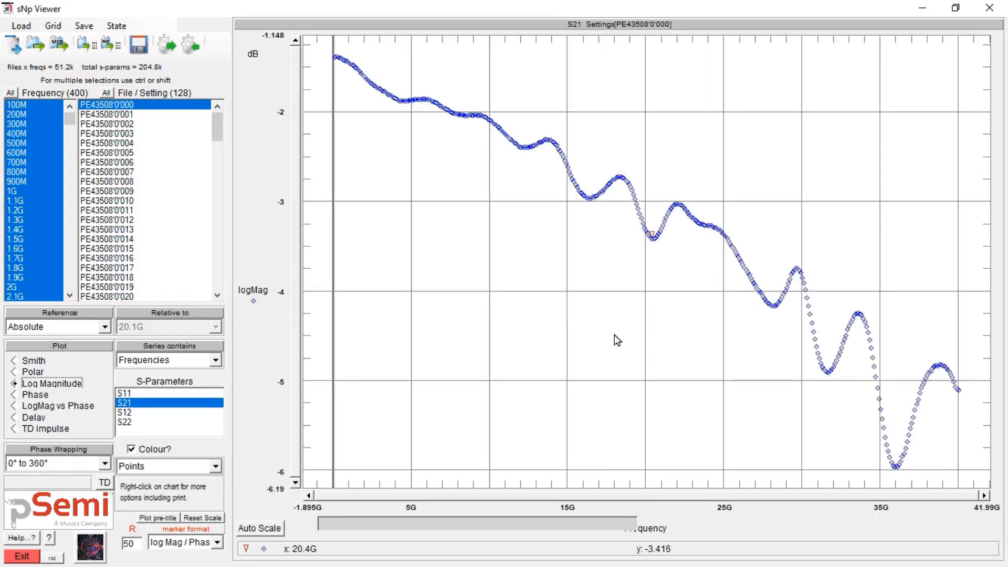
click(16, 395)
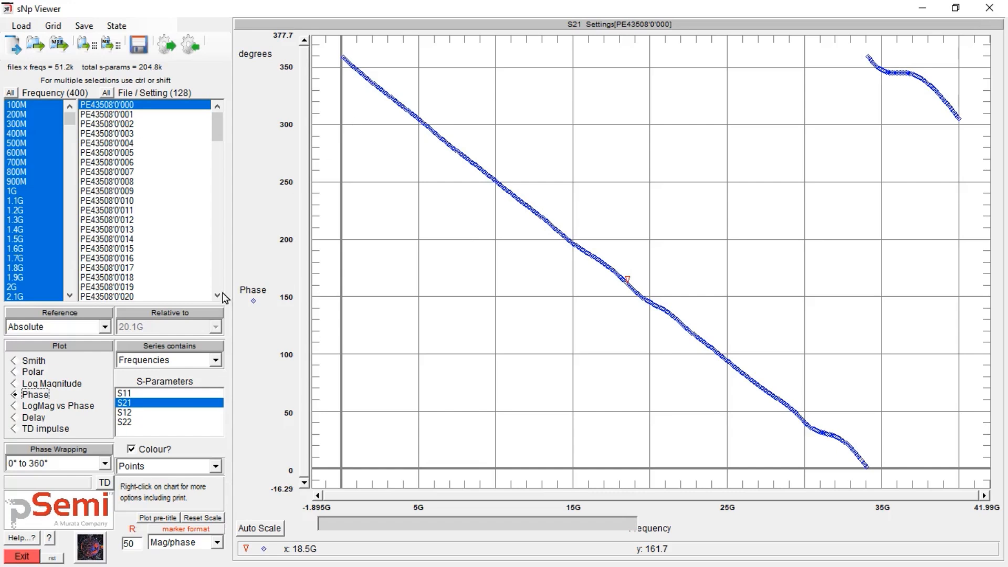
click(15, 419)
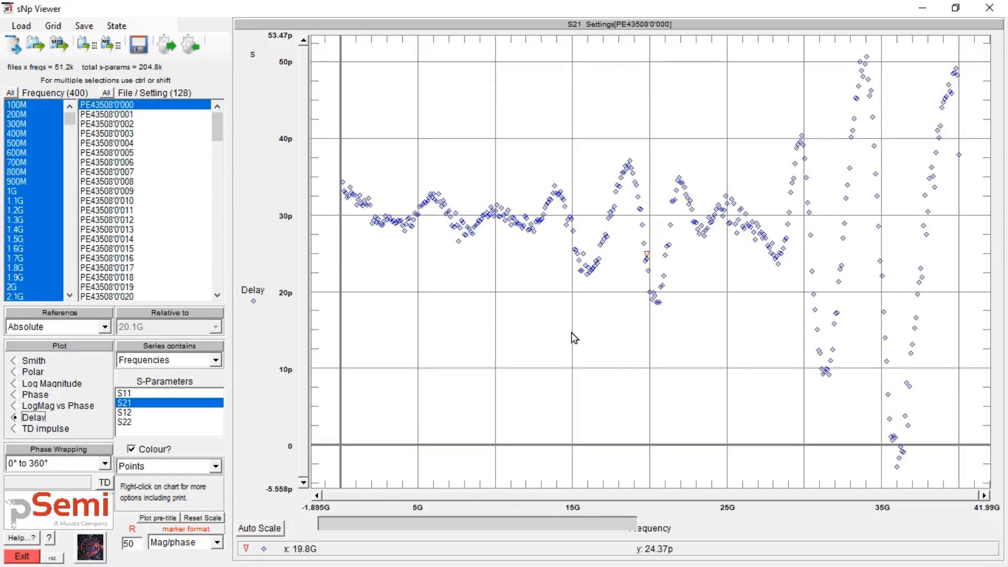
- Plot S21 of the selected file as a TD impulse with trace colouring turned off
click(15, 430)
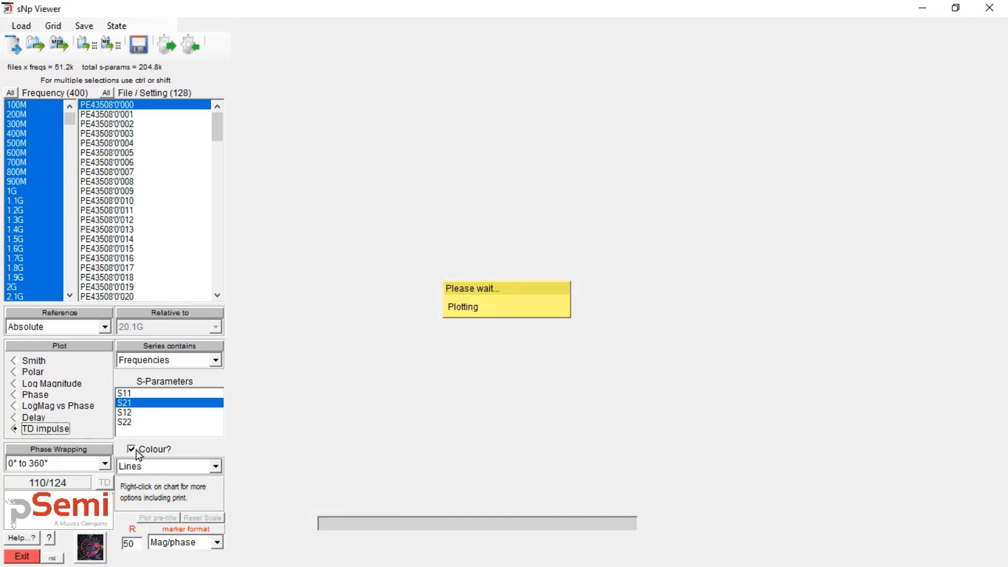
click(132, 450)
click(131, 449)
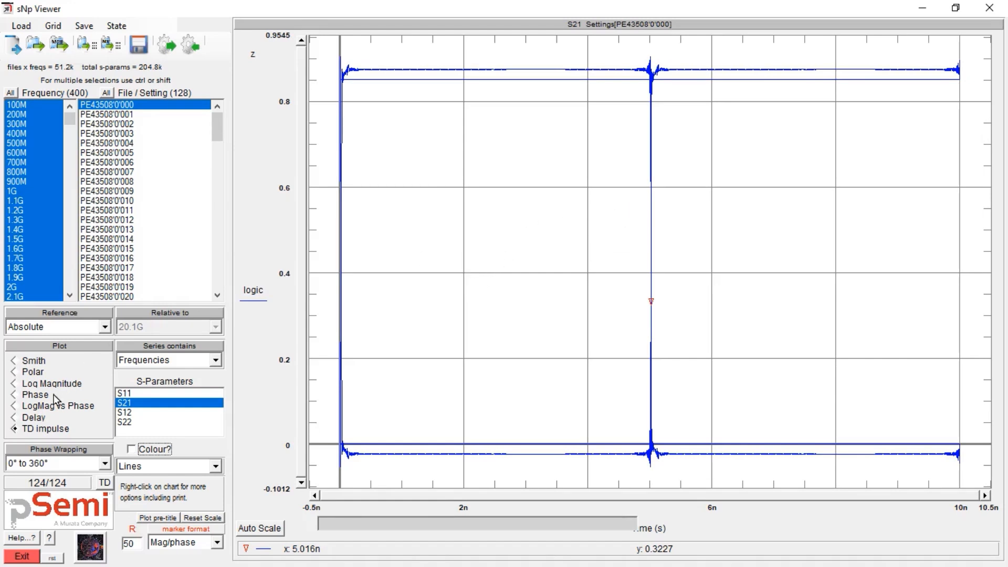
- Set the time-domain time span and bit period both to 100p
click(107, 485)
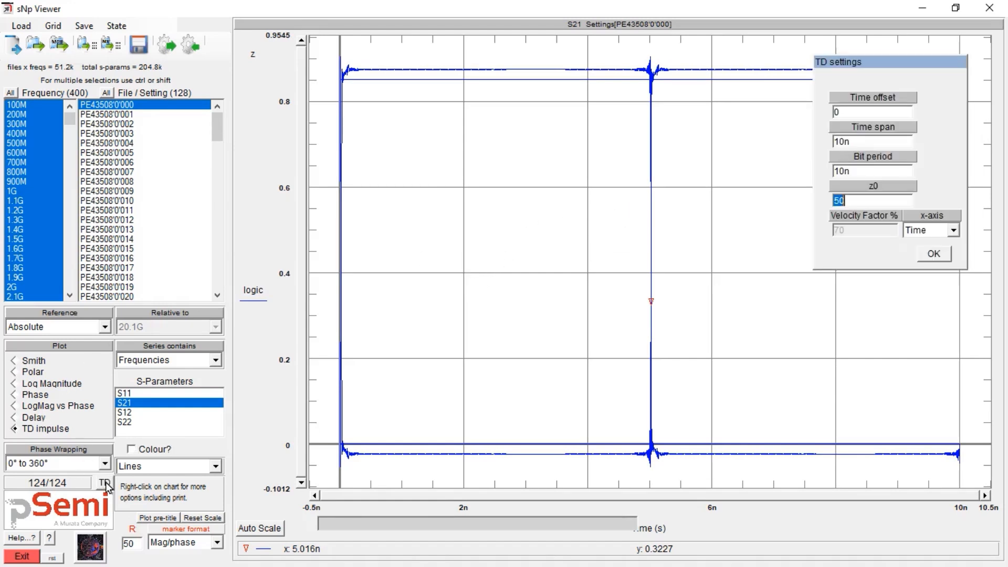
double_click(870, 140)
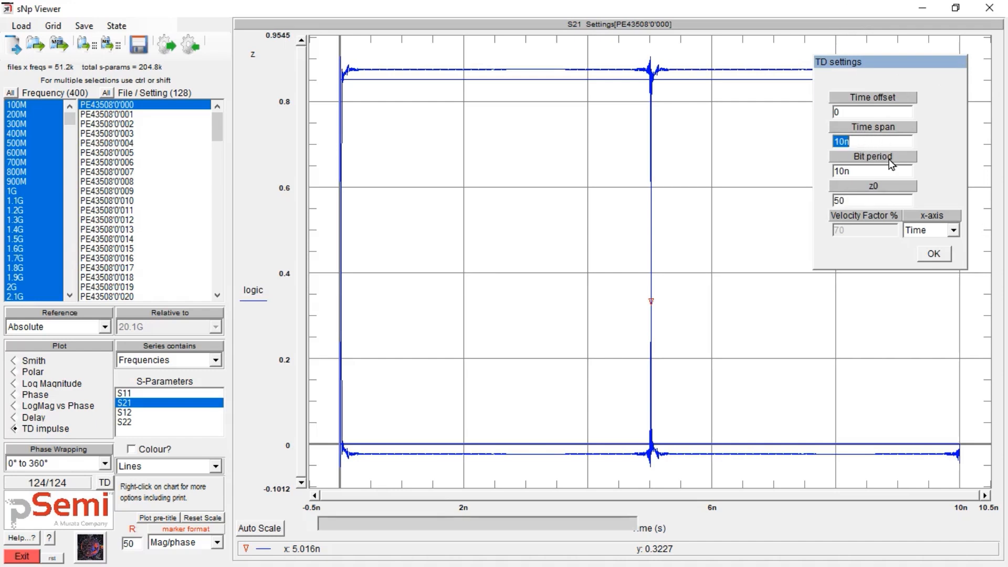
text(100p)
key(Return)
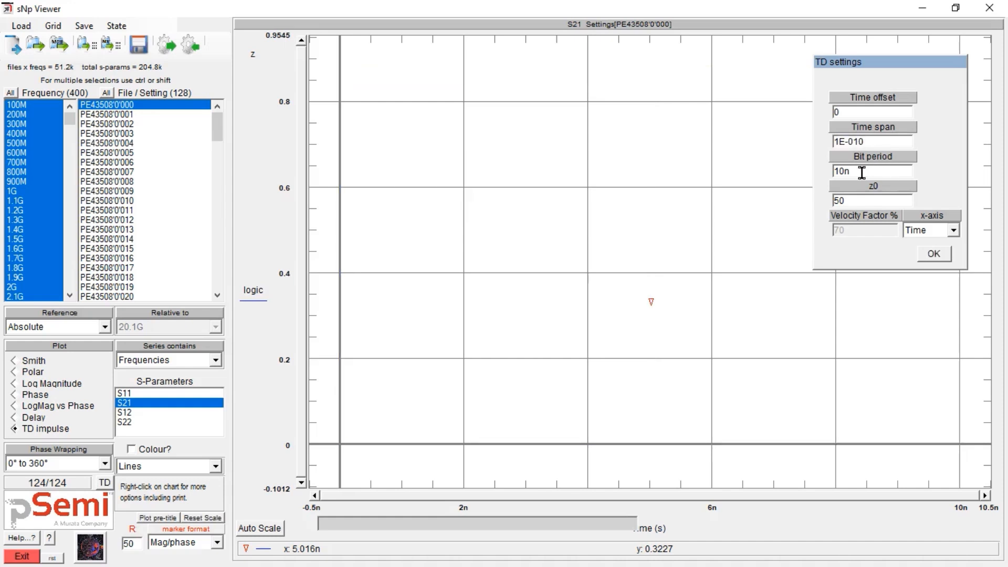
text(100p)
key(Return)
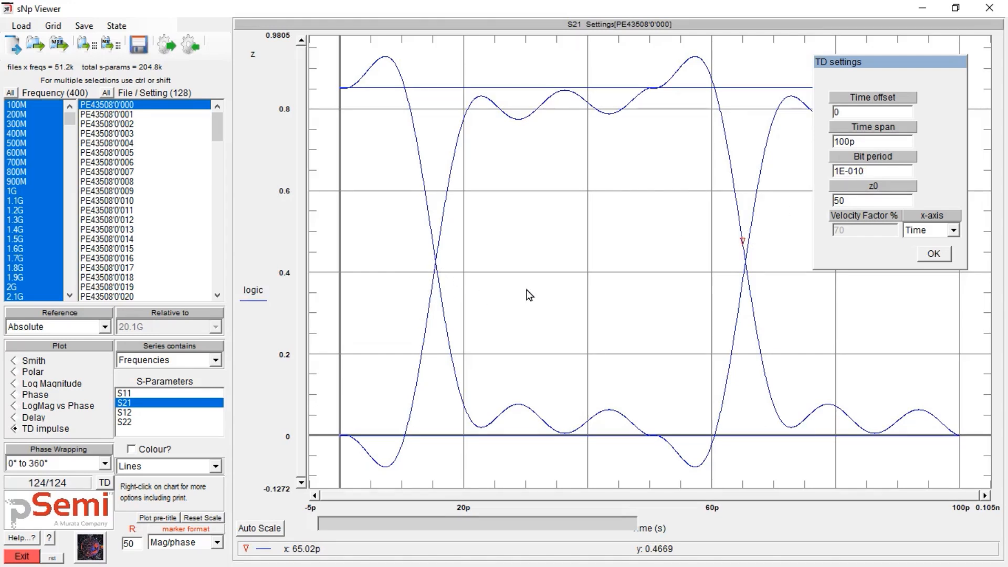
click(934, 256)
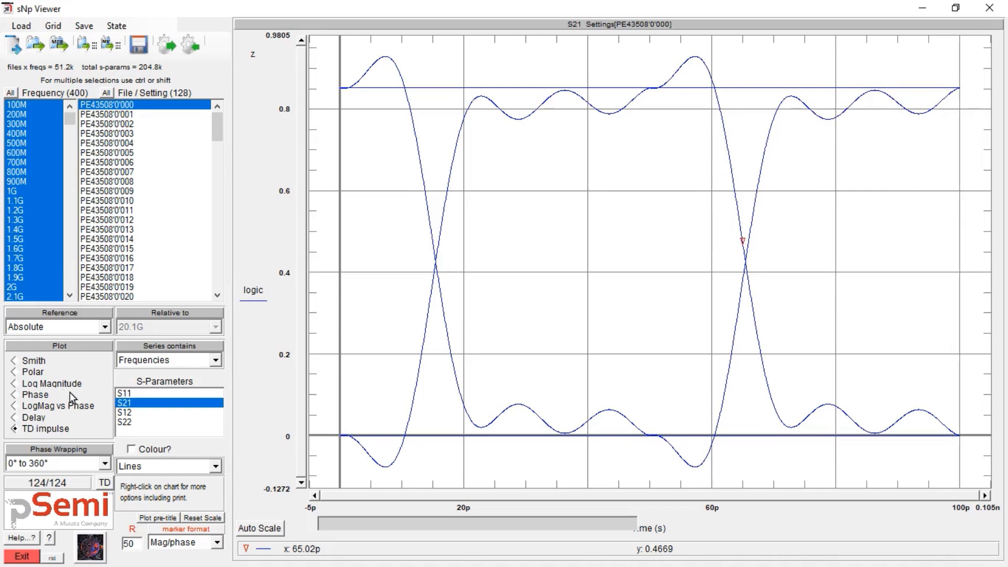
- Return the S21 plot to Log Magnitude and include all loaded files
click(33, 383)
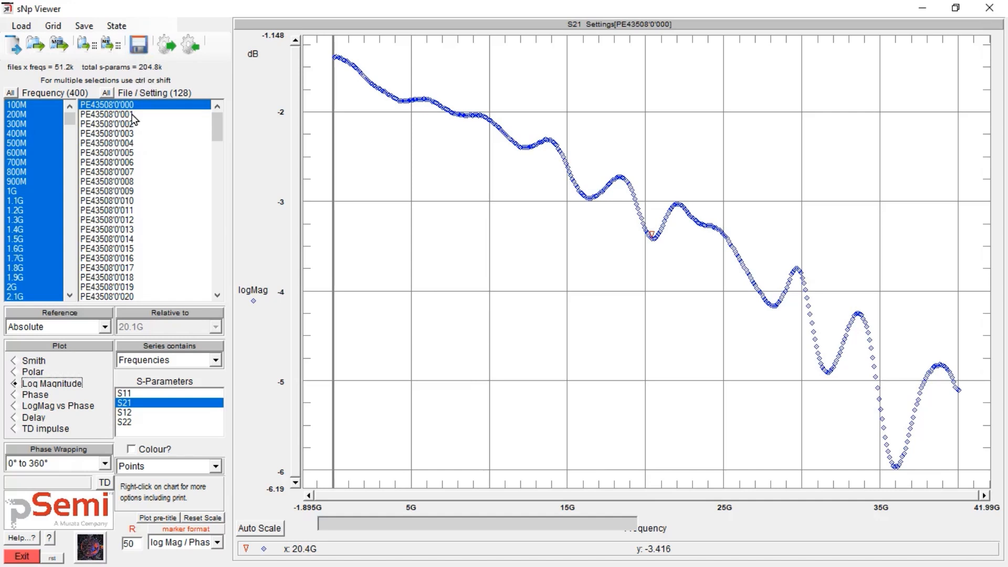
click(106, 95)
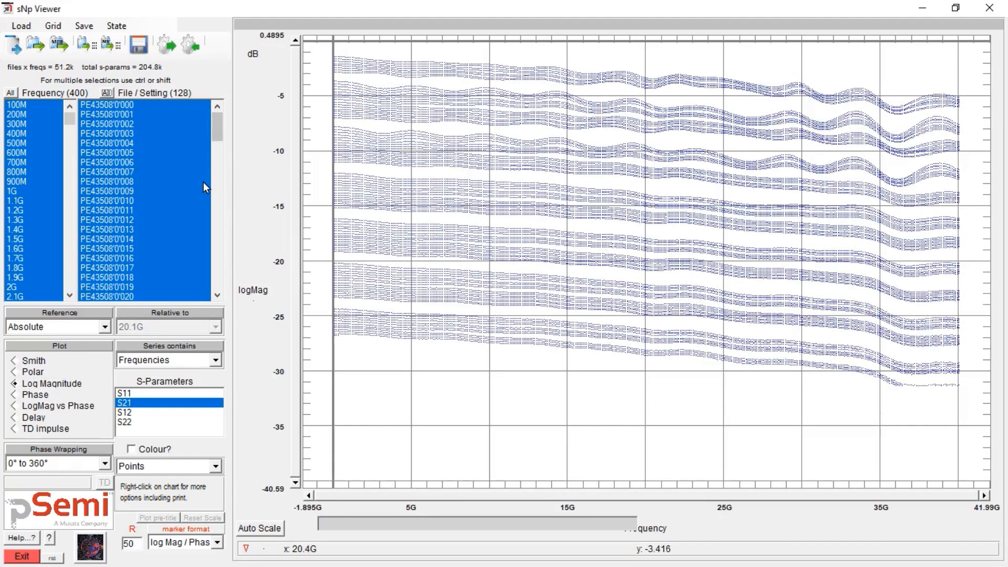
- Start exporting the pivoted selected data as temp.csv in the SN72 folder, and cancel at the save dialog
click(139, 46)
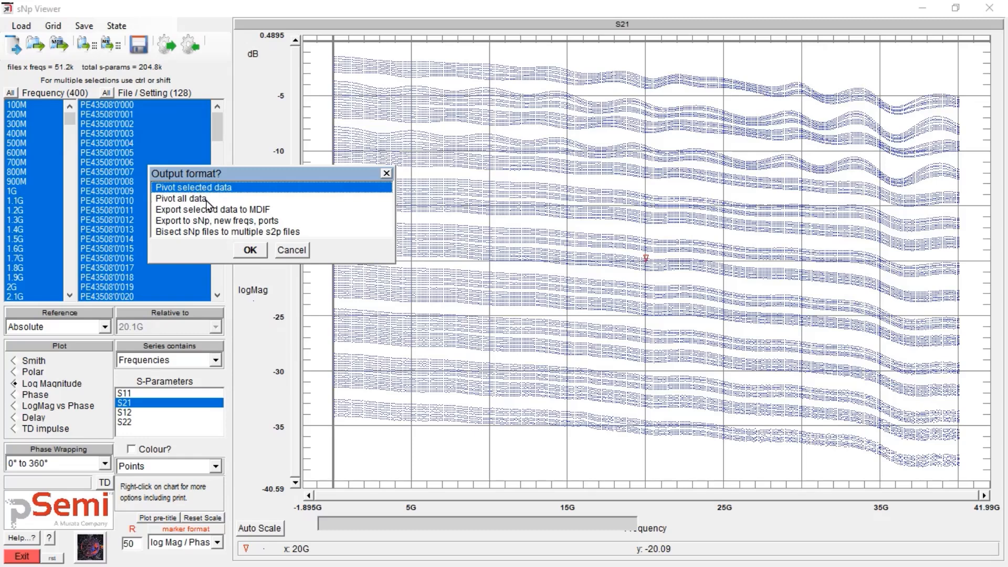
click(247, 250)
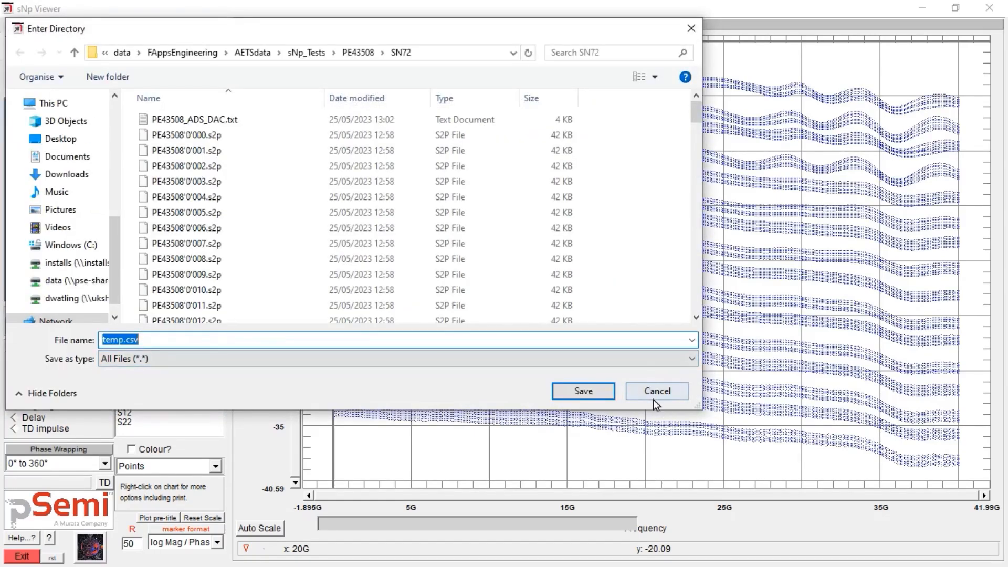
click(658, 392)
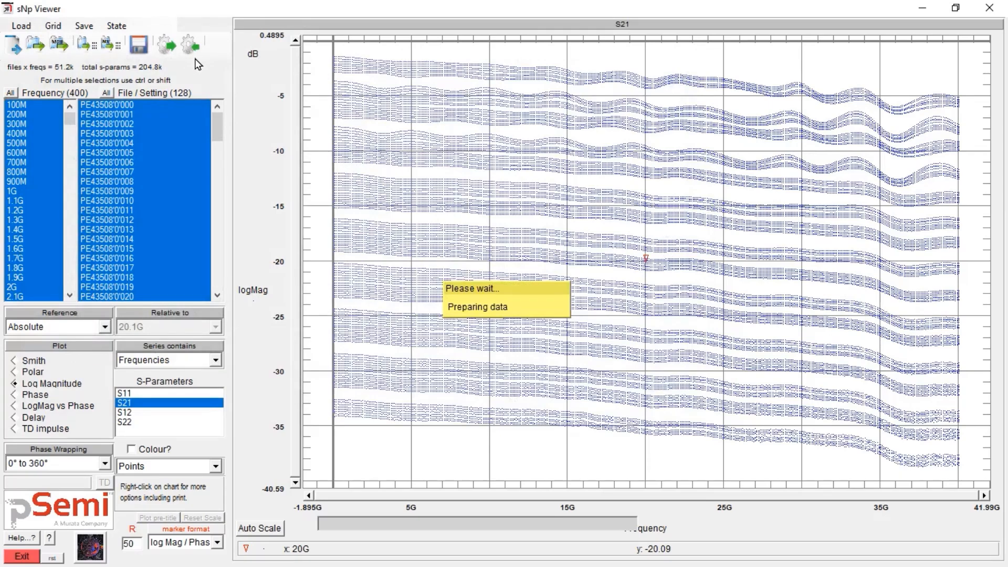
- Start saving all settings and data as savestate.spv in the SN72 folder, and cancel the save
click(190, 46)
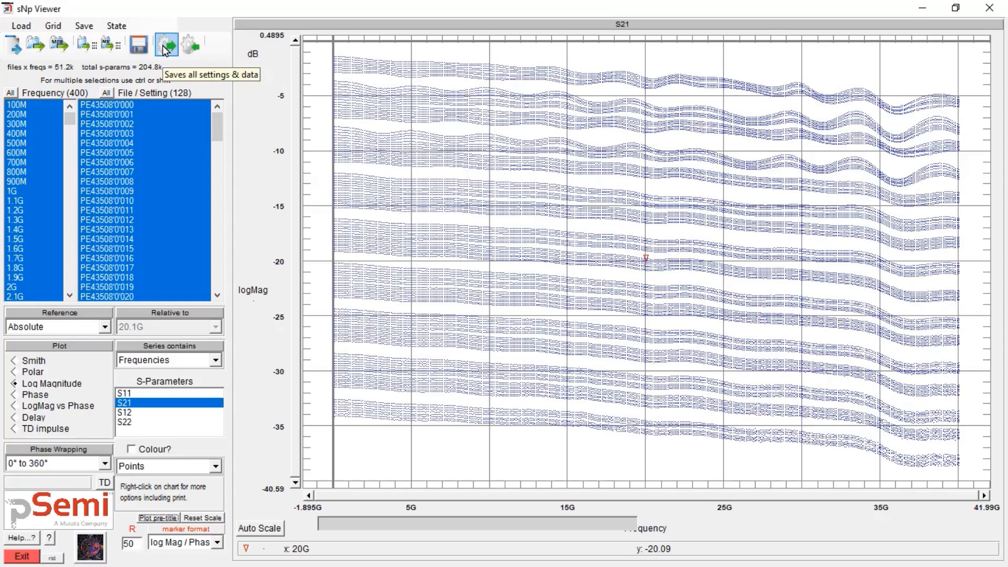
click(165, 48)
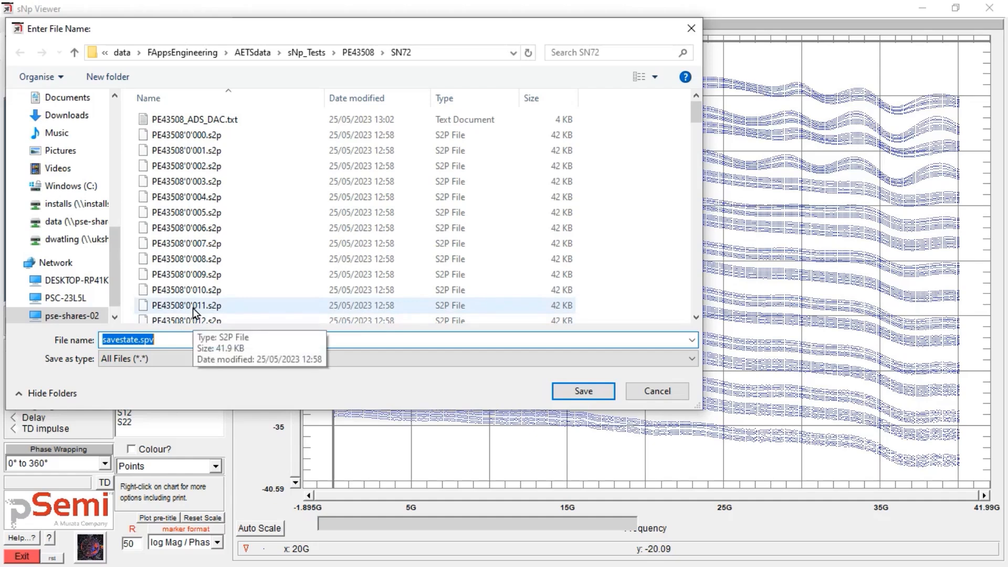
click(654, 394)
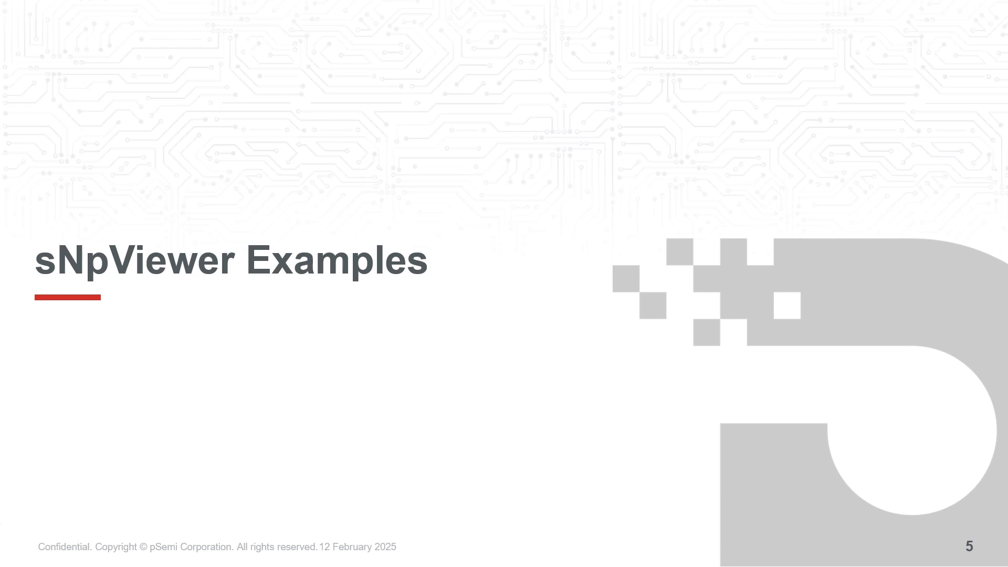
key(Right)
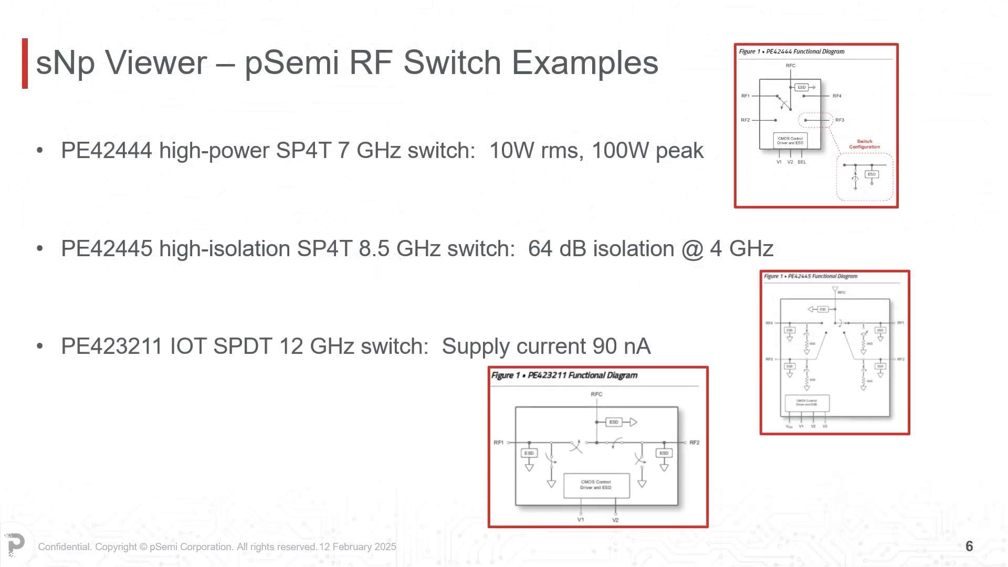
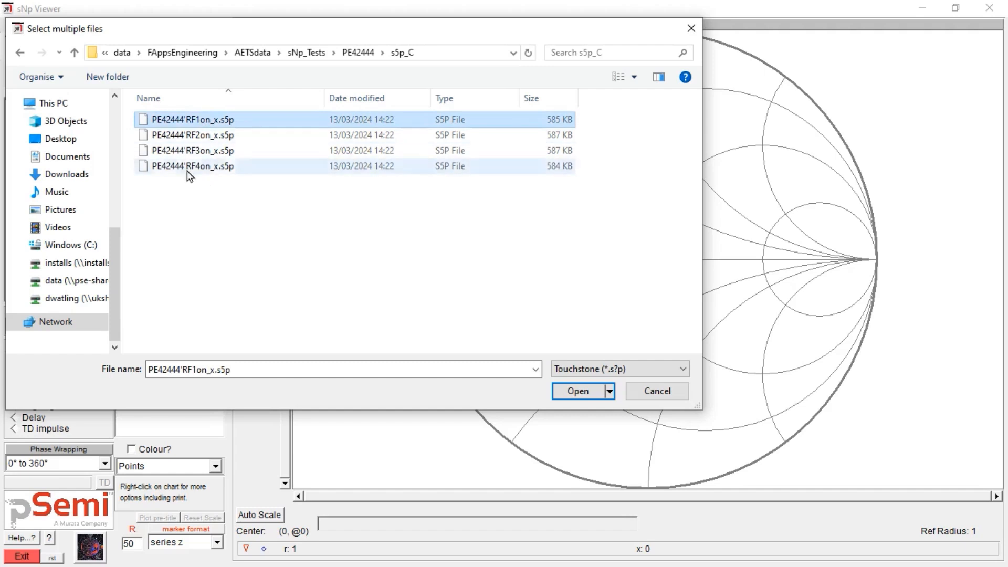
- Load the four PE42444 .s5p files and plot S21 of the RF1on file as Log Magnitude
shift+click(185, 165)
click(580, 390)
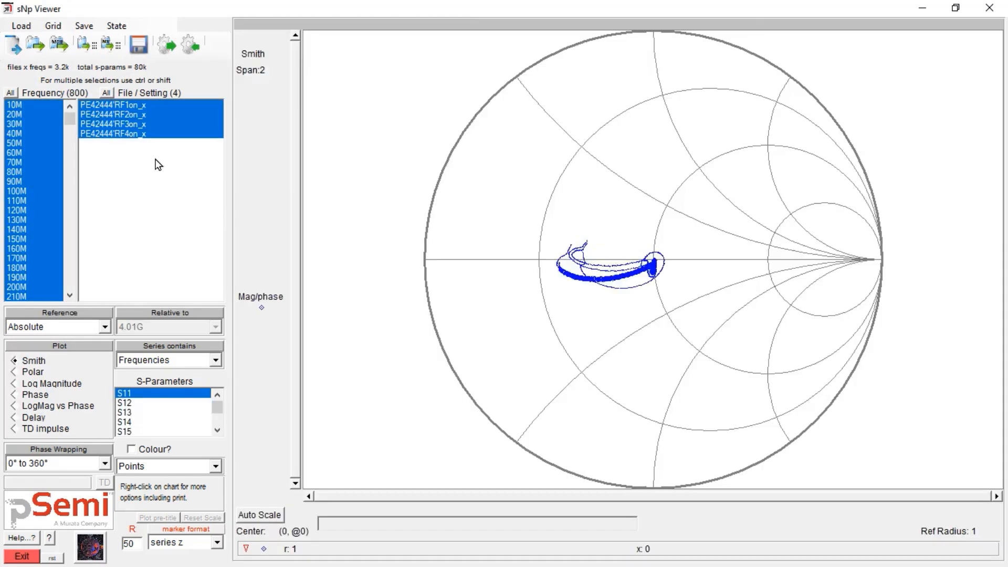
click(112, 105)
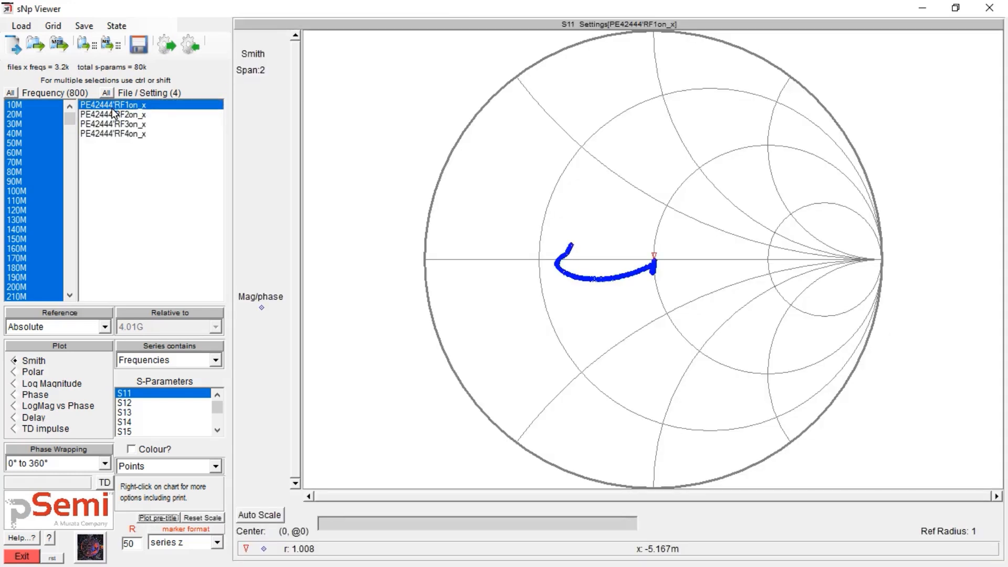
click(219, 420)
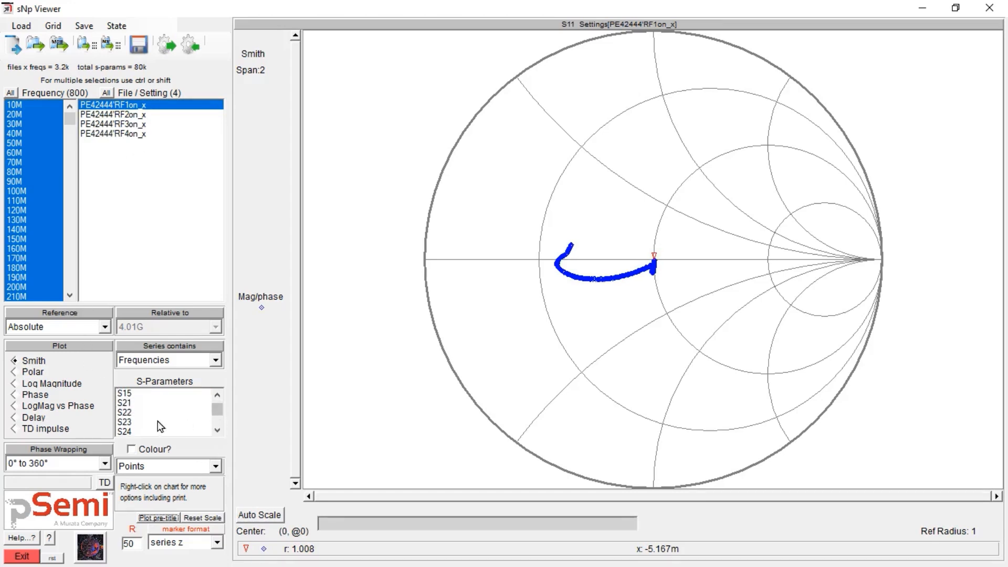
click(126, 407)
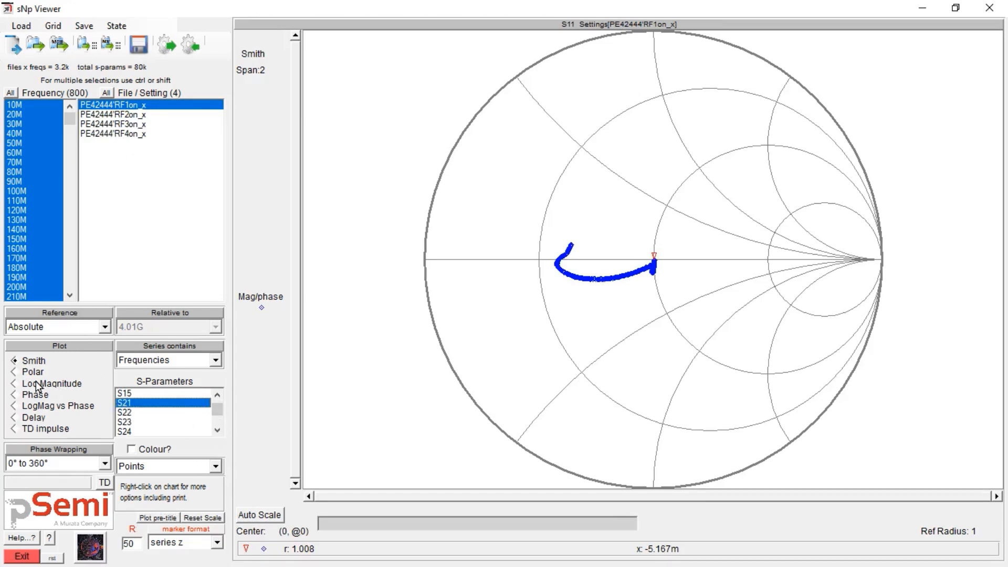
click(37, 384)
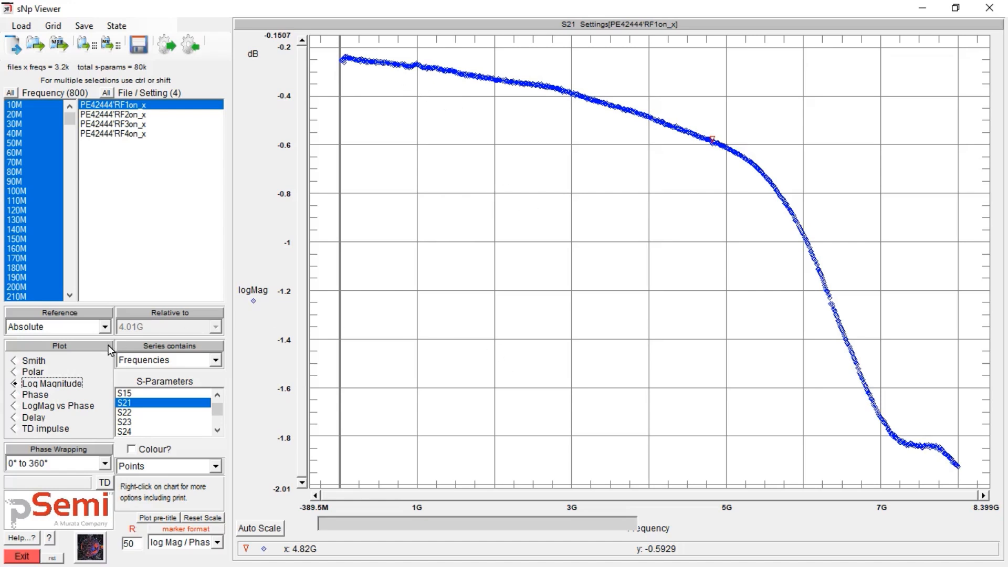
- Plot S31 for the PE42444 RF2on file only
click(111, 115)
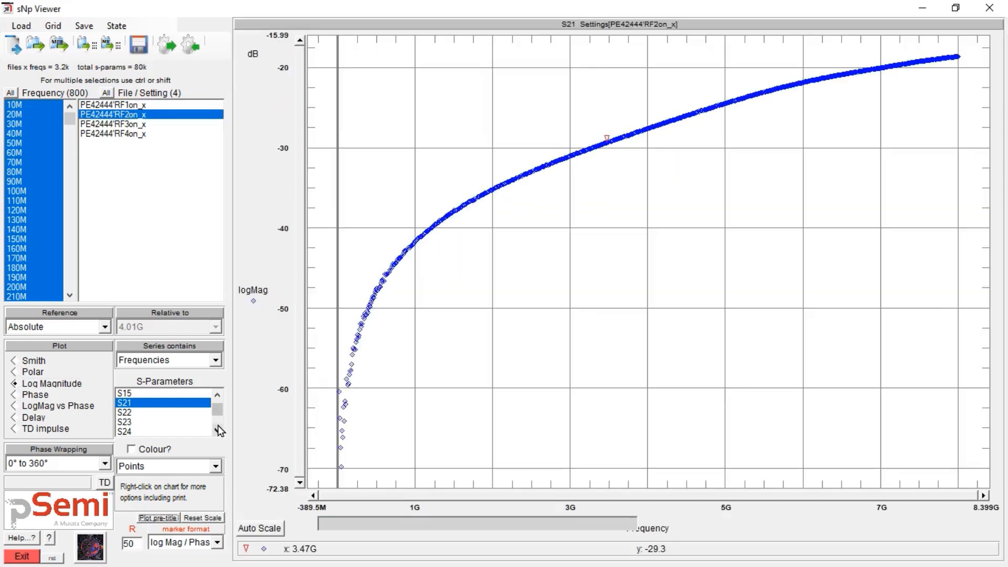
click(217, 428)
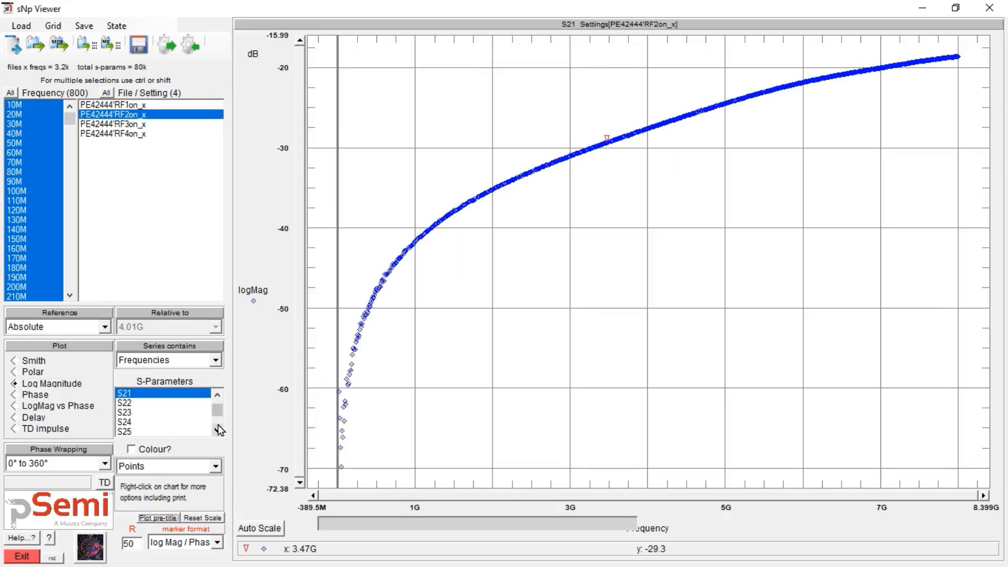
click(218, 422)
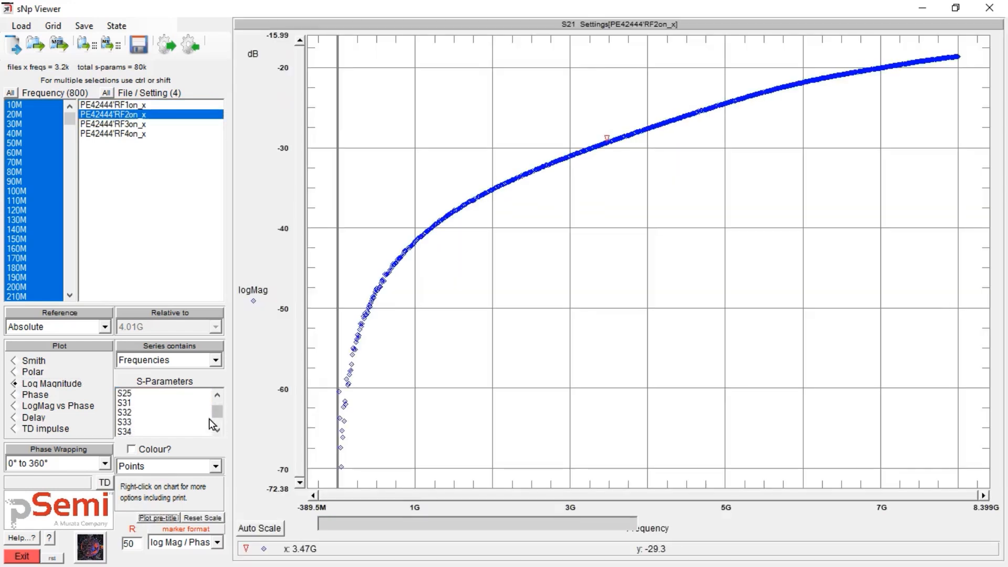
click(128, 408)
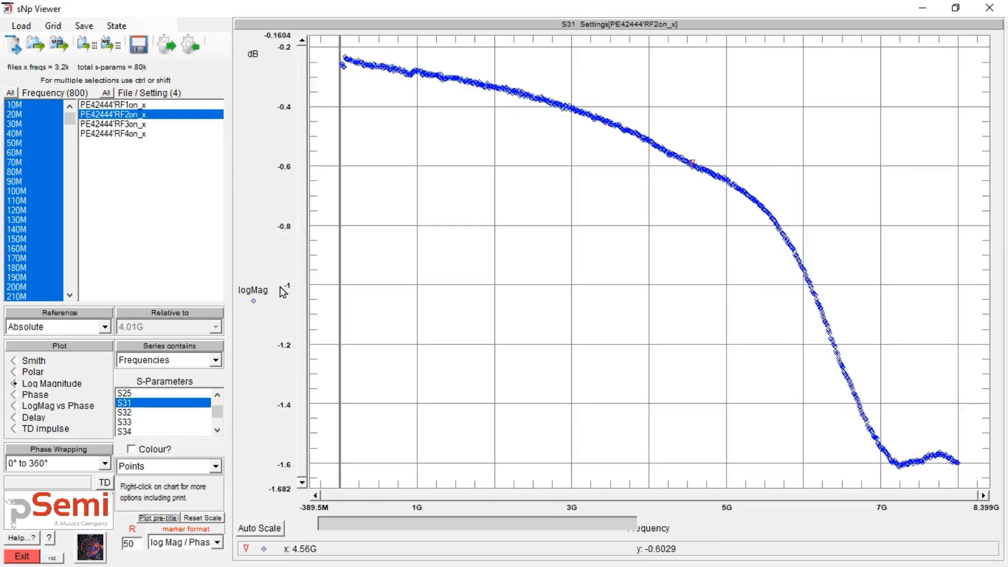
- Switch the RF2on plot from S31 back to S21
click(217, 395)
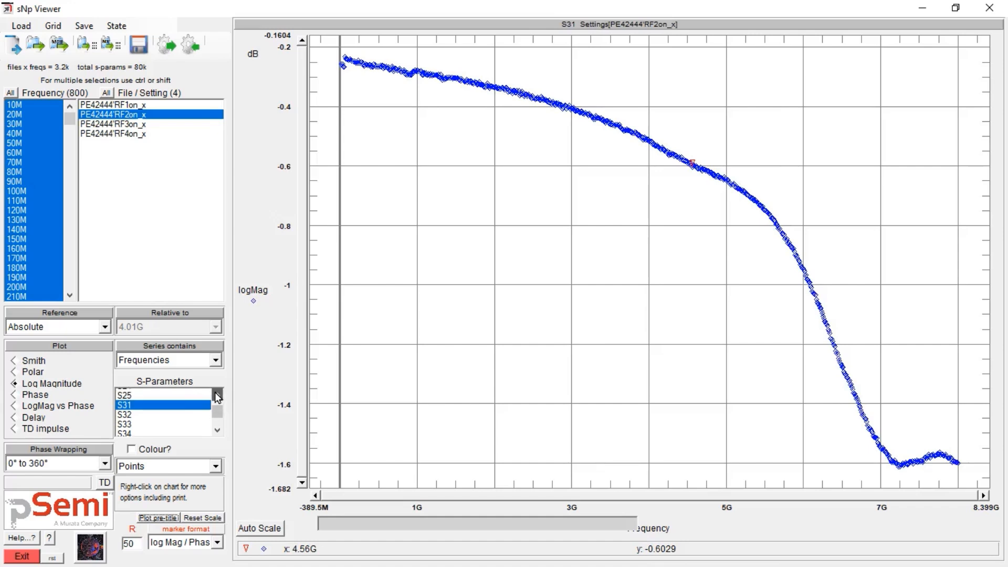
click(217, 395)
click(217, 395)
click(216, 394)
click(217, 395)
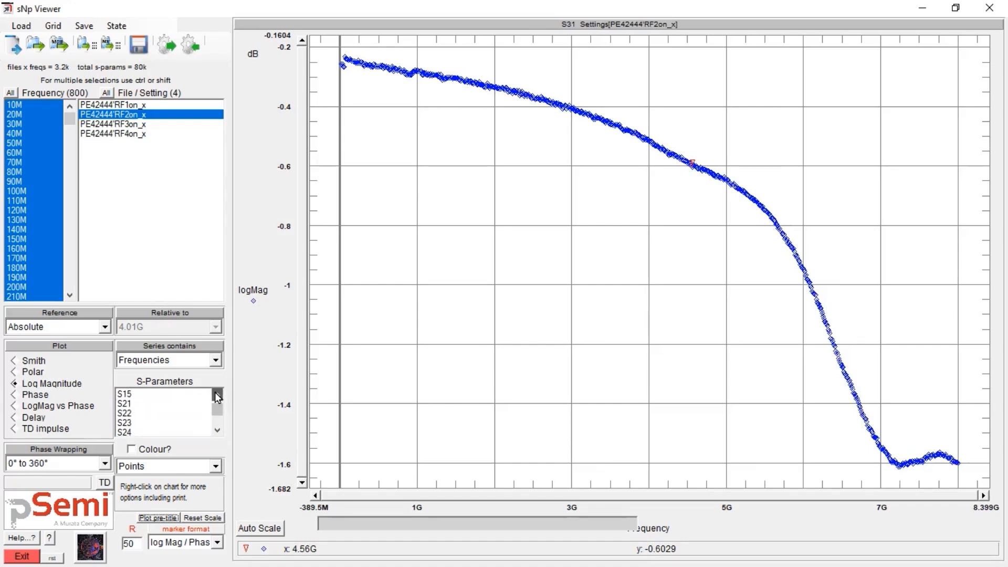
click(217, 395)
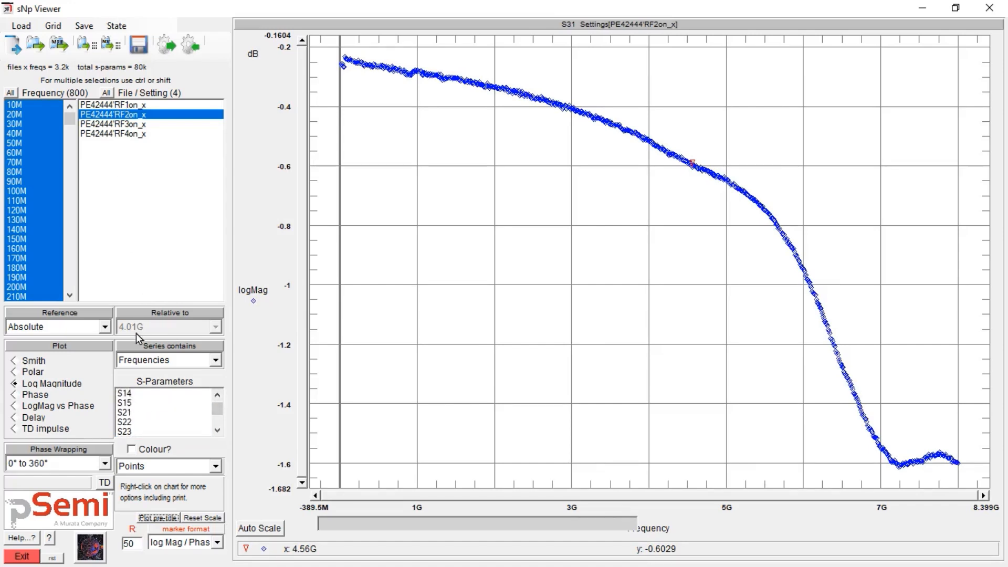
click(126, 413)
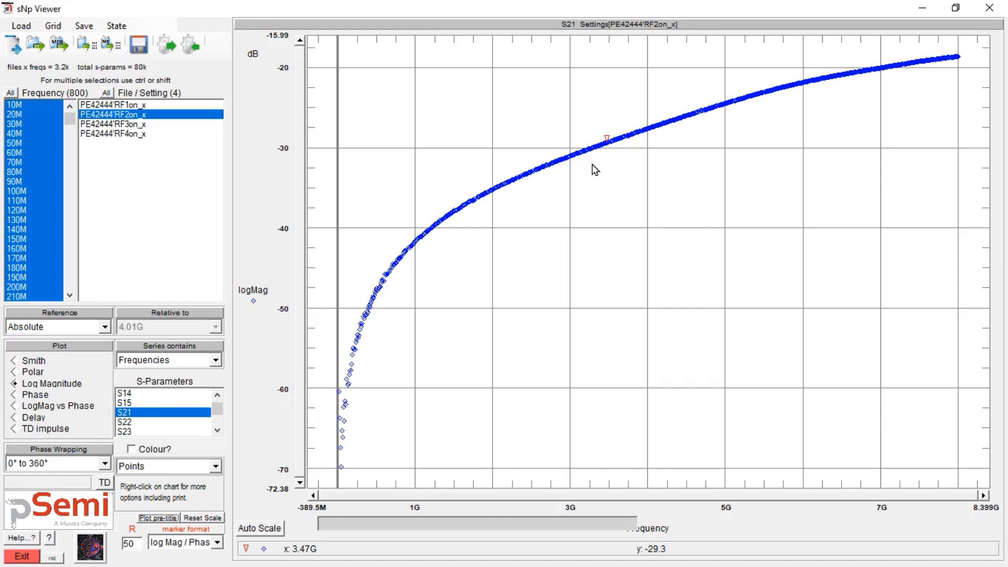
- Load the whole PE42445 S-parameter folder from FAppsEngineering > Products > PE42445 > s-params
click(36, 49)
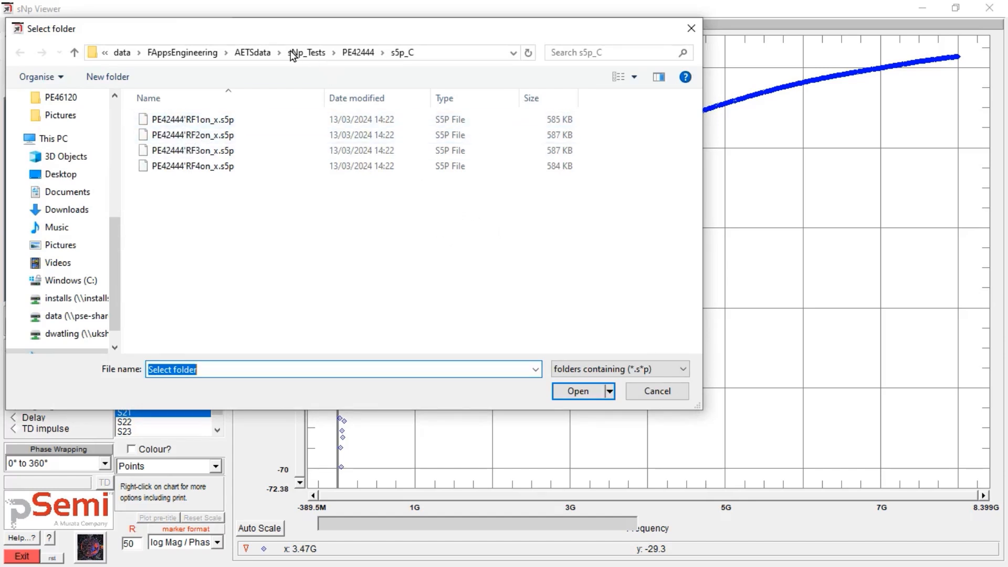
click(181, 53)
scroll(322, 291, down, 2)
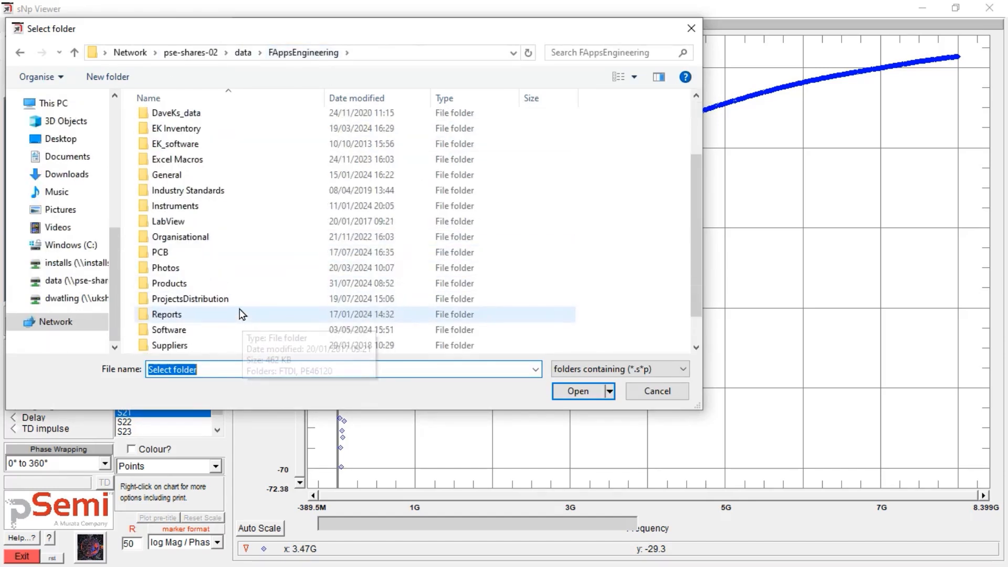
double_click(169, 279)
scroll(304, 274, down, 15)
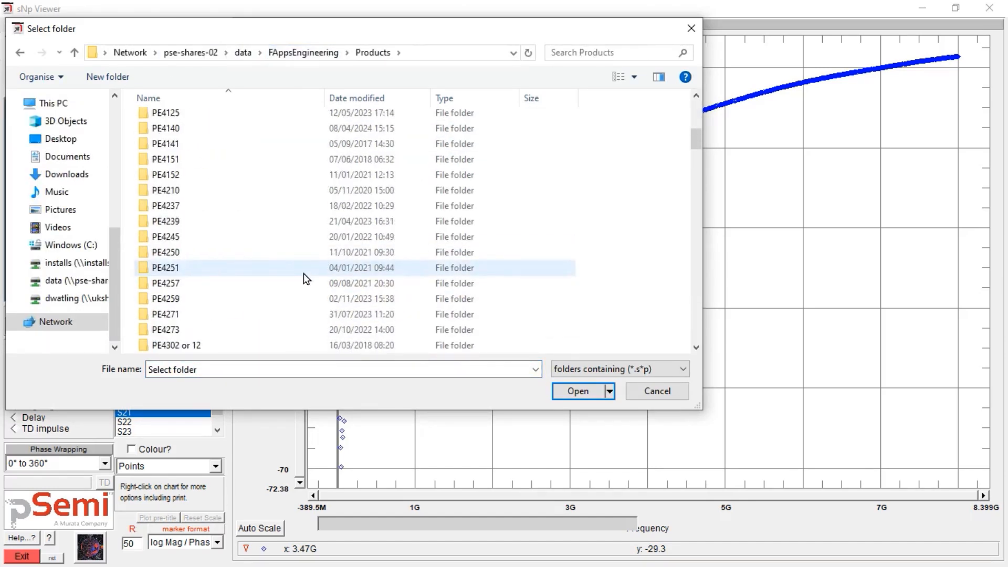
scroll(263, 253, up, 3)
scroll(262, 253, down, 12)
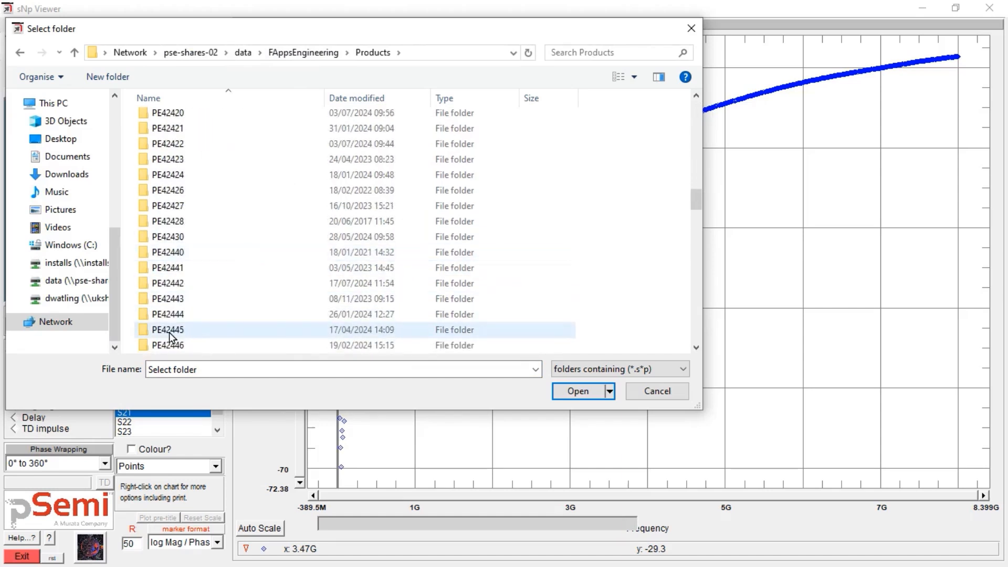
double_click(202, 331)
click(170, 151)
double_click(170, 152)
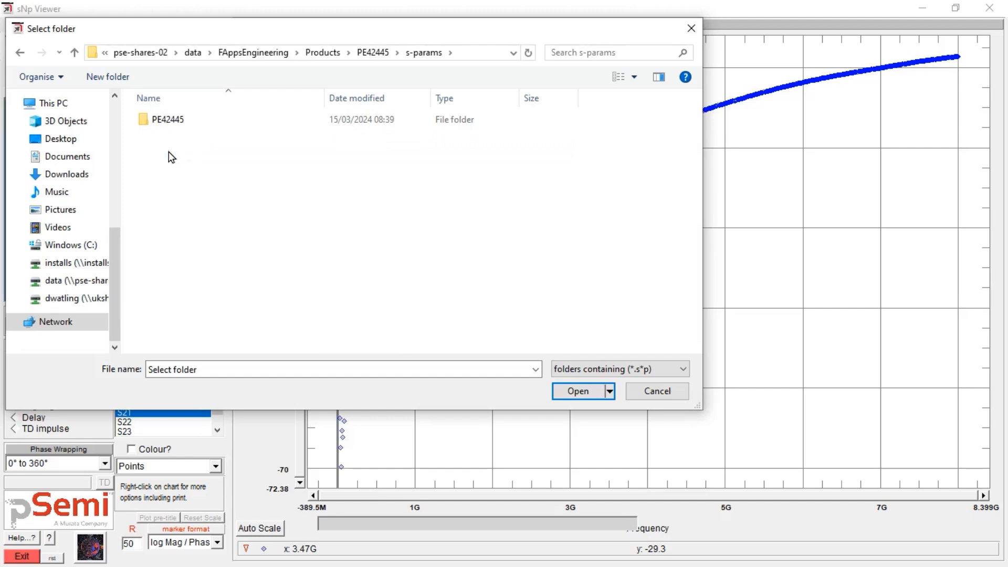
double_click(159, 119)
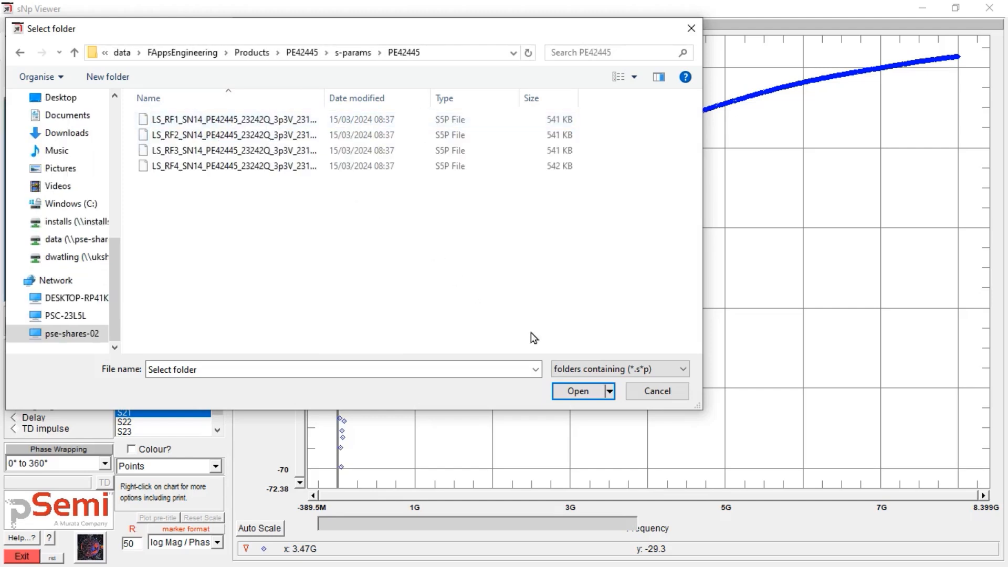
click(589, 392)
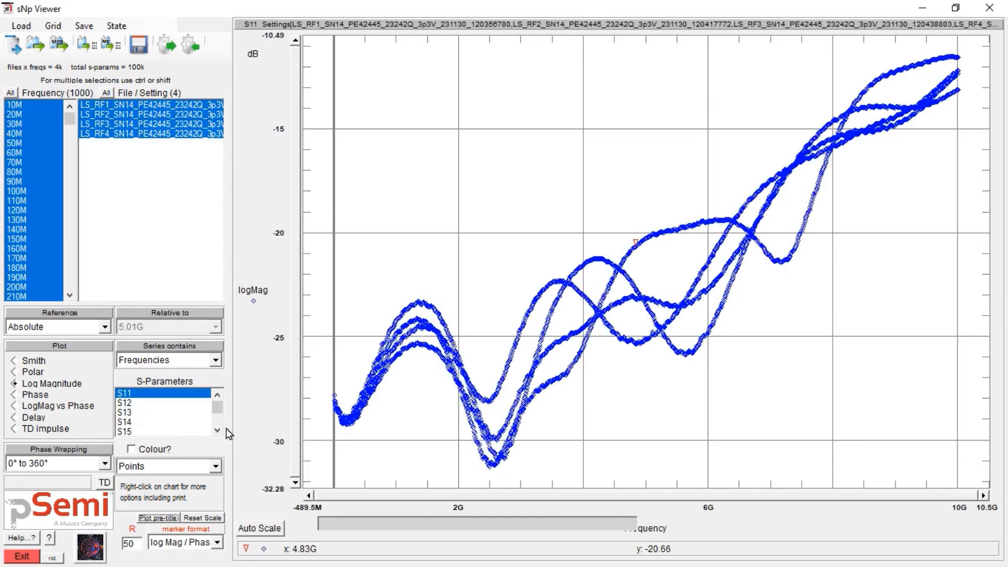
- Plot S21 for the PE42445 RF1 file alone, followed by the RF2 file alone
click(218, 416)
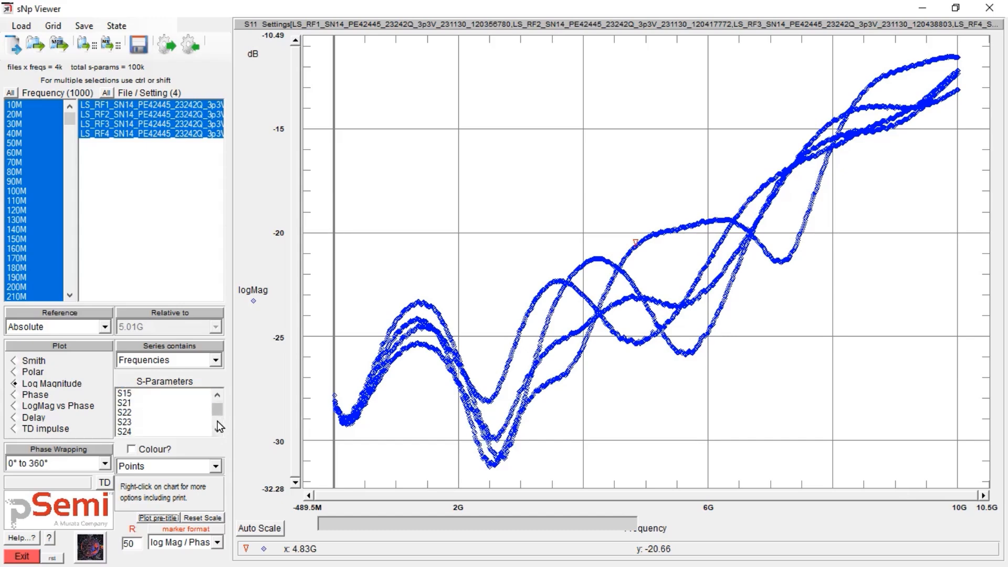
click(126, 403)
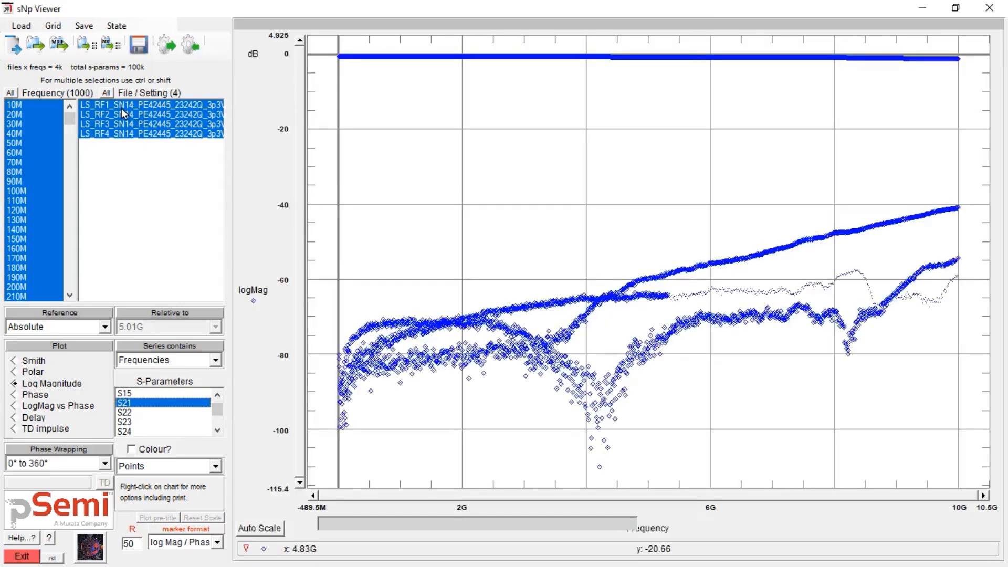
click(108, 103)
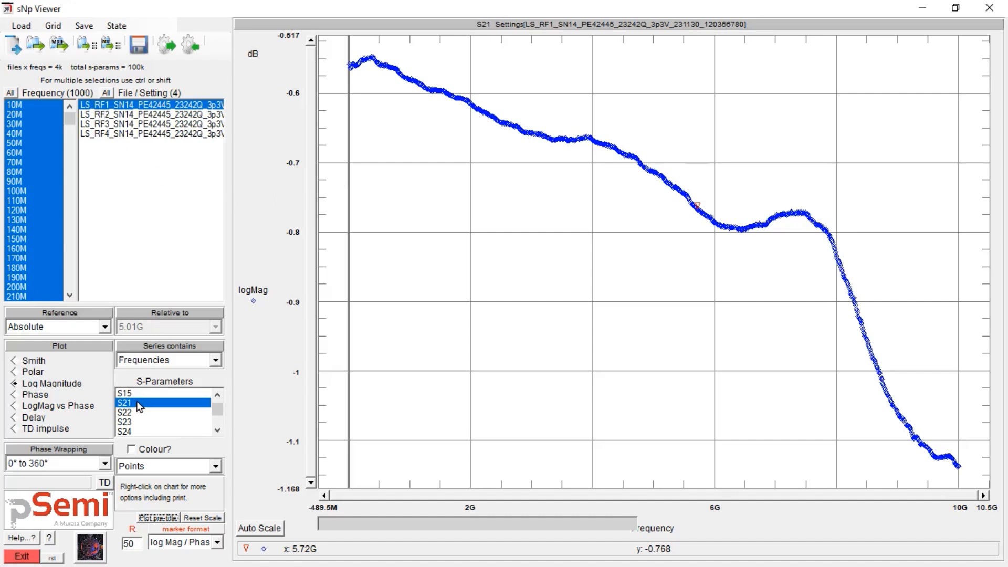
click(109, 115)
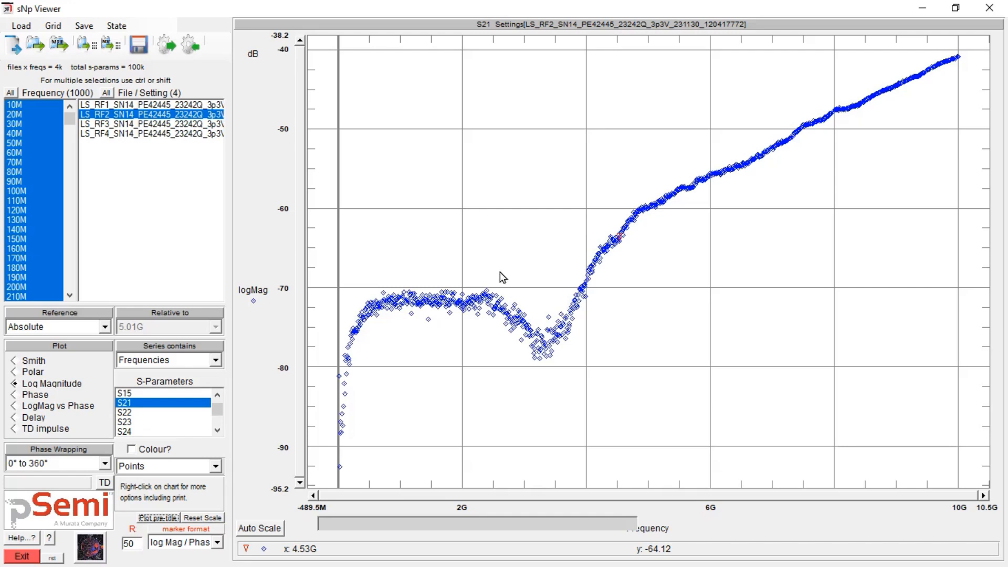
- Load the whole PE423211 folder from FAppsEngineering > AETSdata > sNp_Tests
click(36, 48)
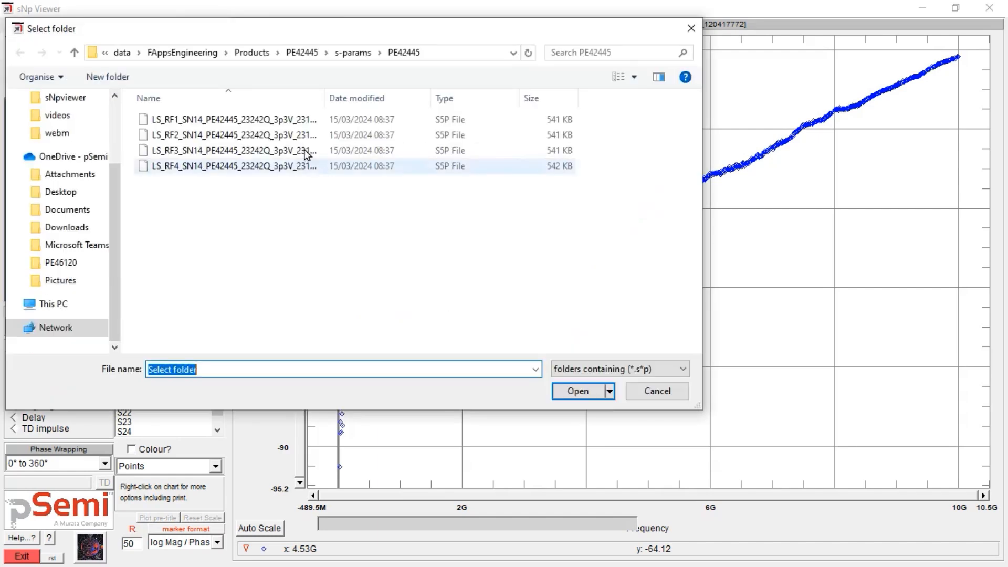
click(192, 53)
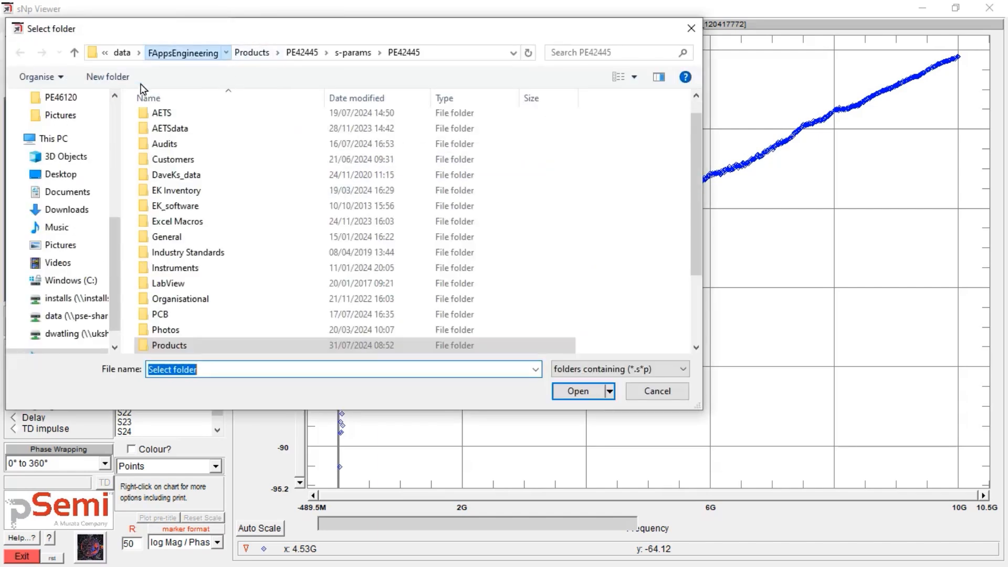
click(165, 130)
double_click(165, 131)
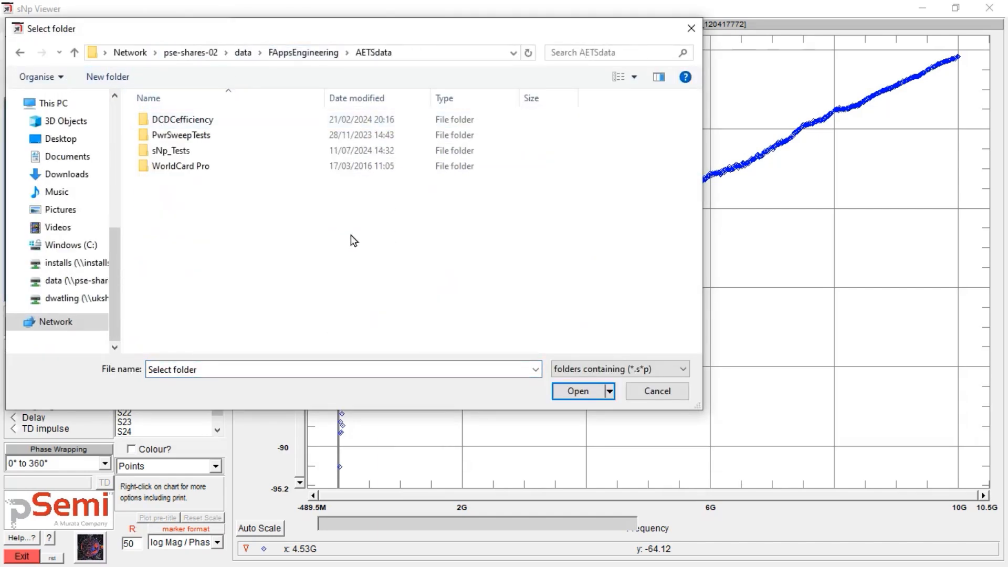
double_click(169, 151)
scroll(237, 246, down, 9)
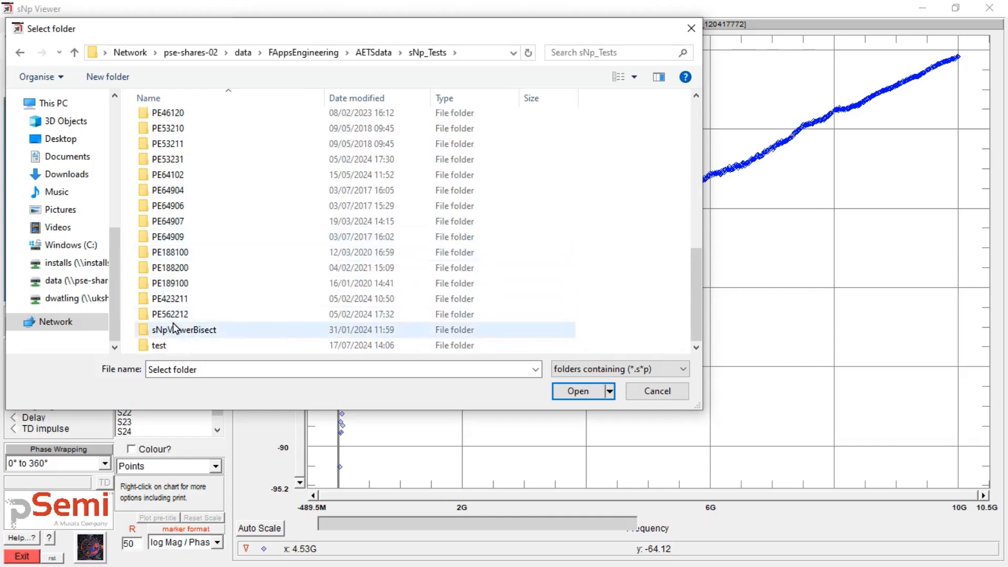
double_click(166, 298)
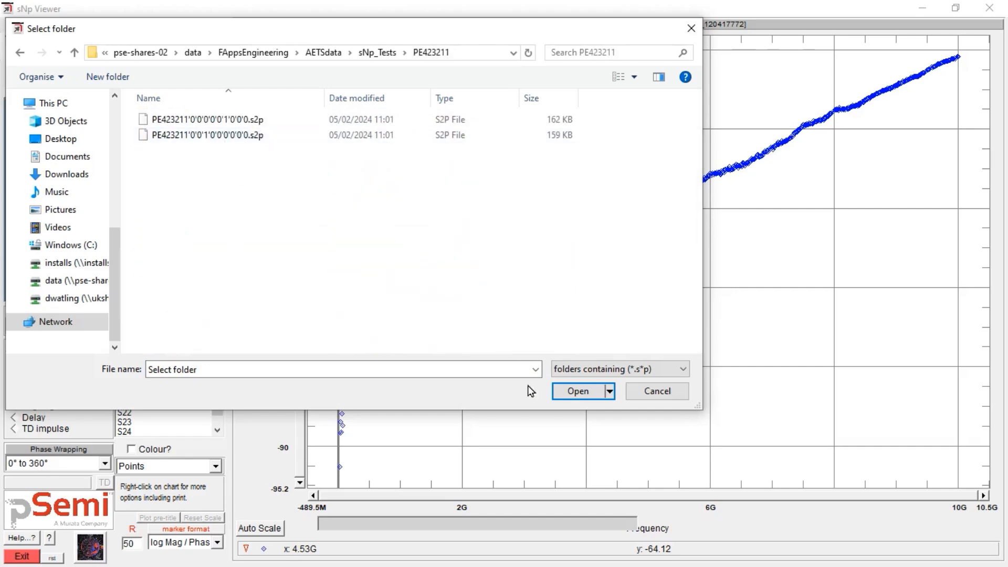
click(585, 394)
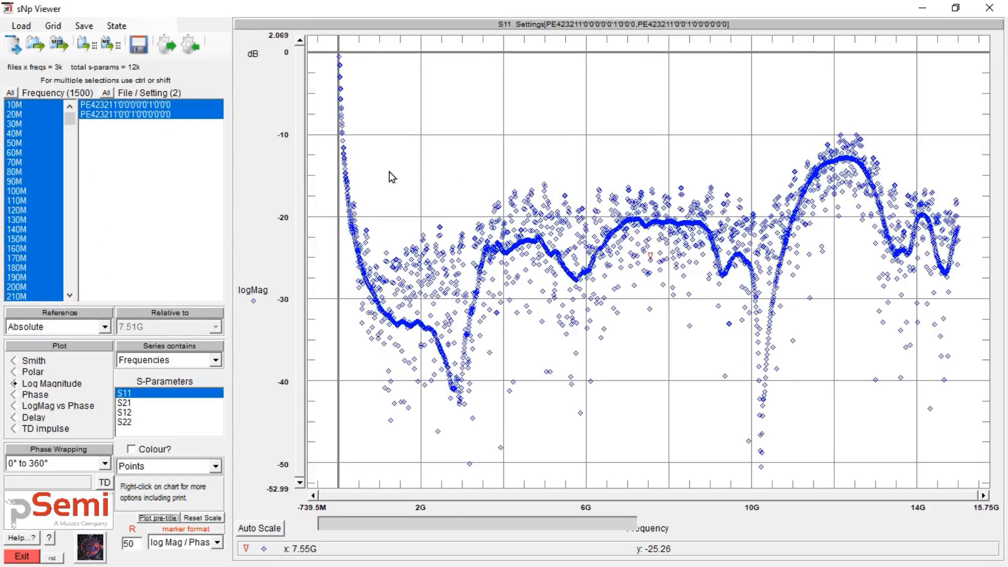
- Plot S21 for the second PE423211 file, magnified to about 0 to -2.5 dB, and switch to the first file
click(128, 404)
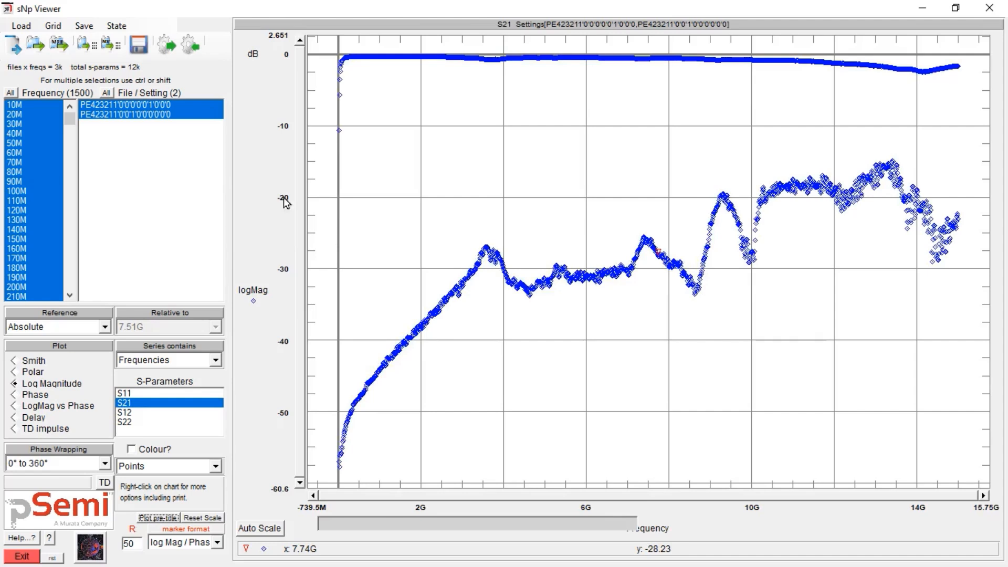
click(120, 114)
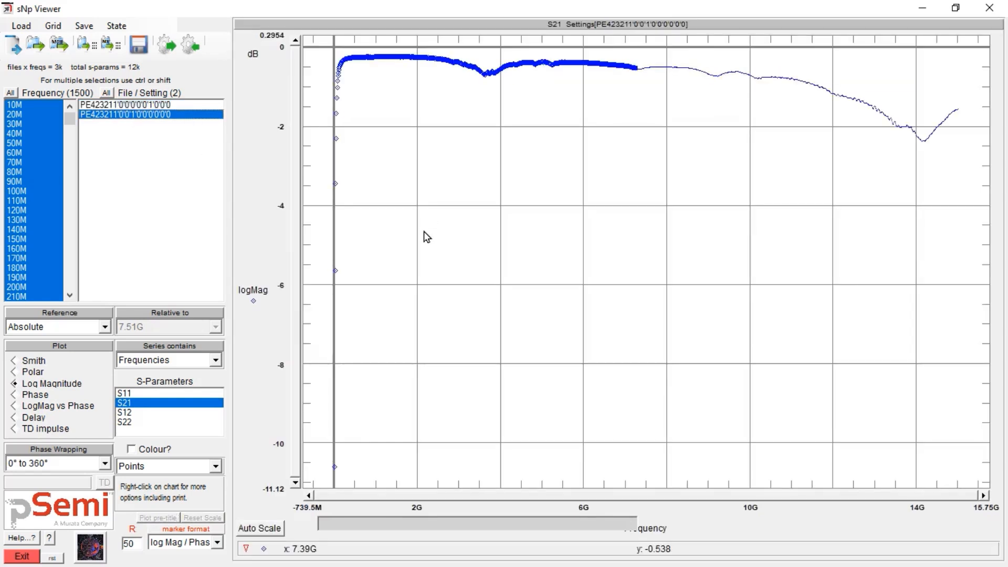
drag(328, 45, 973, 154)
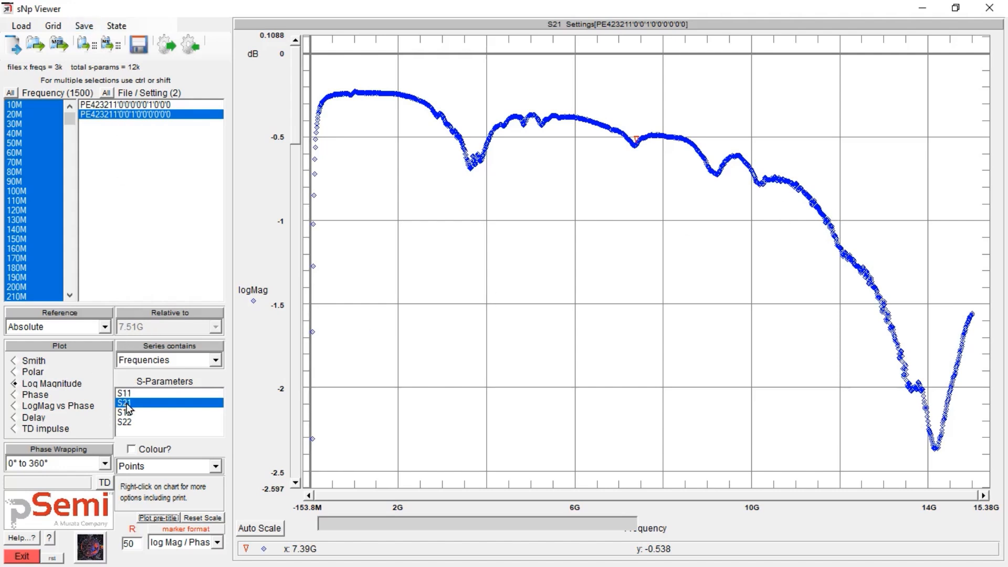
click(96, 107)
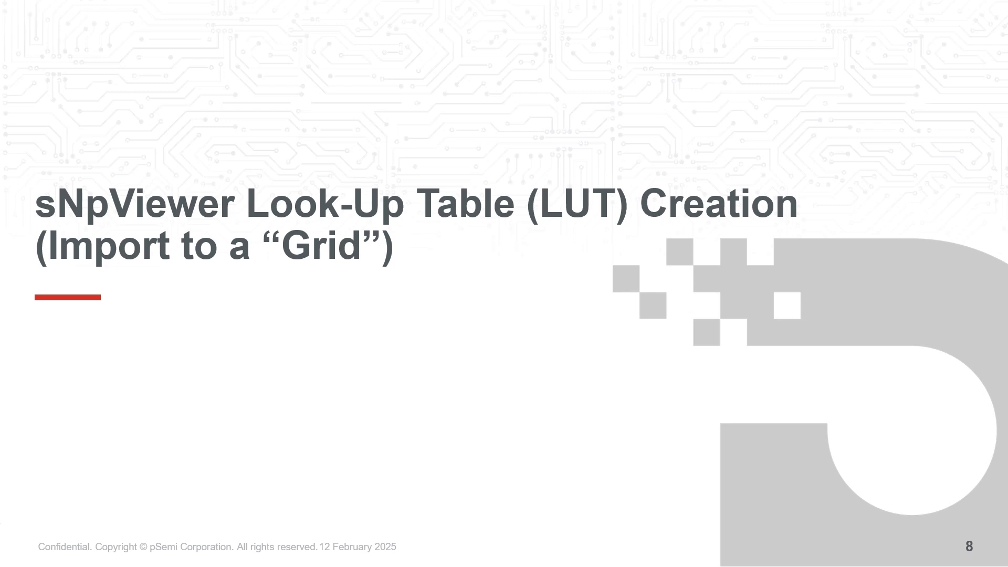
key(Right)
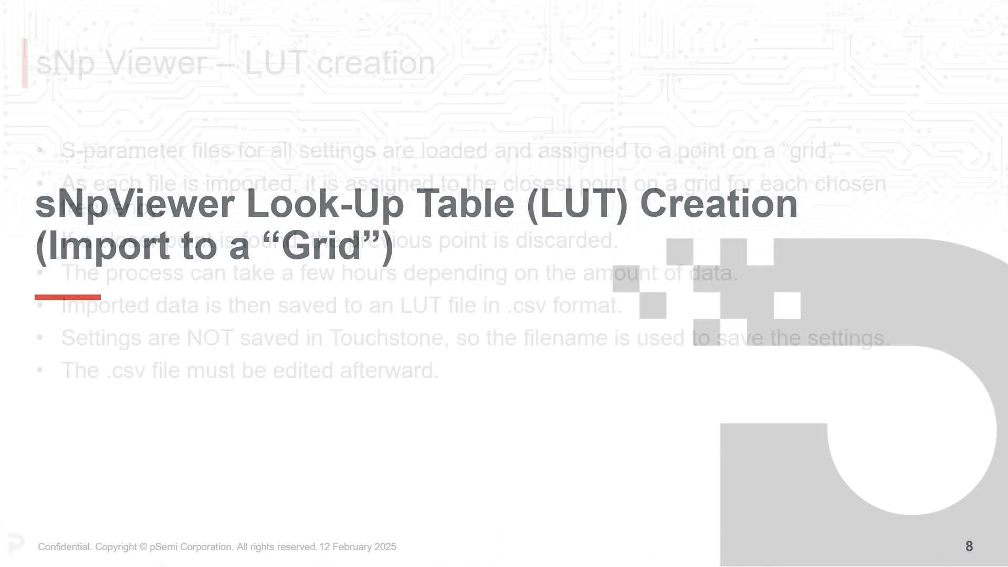
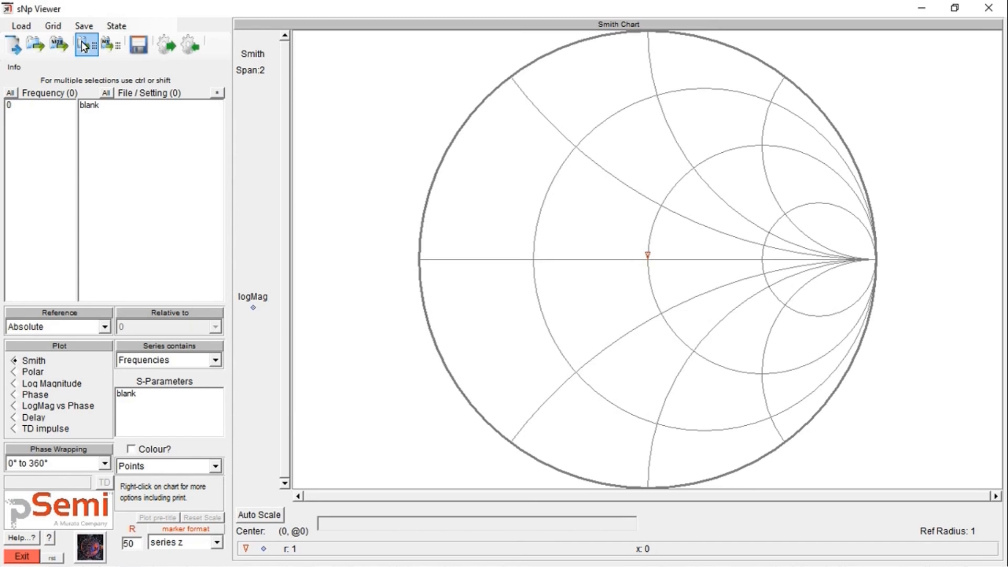
- Choose the folder PE44951 > Version2 > SN4 > DPS+DSA in sNp_Tests for loading its S-parameter files onto a grid
click(84, 48)
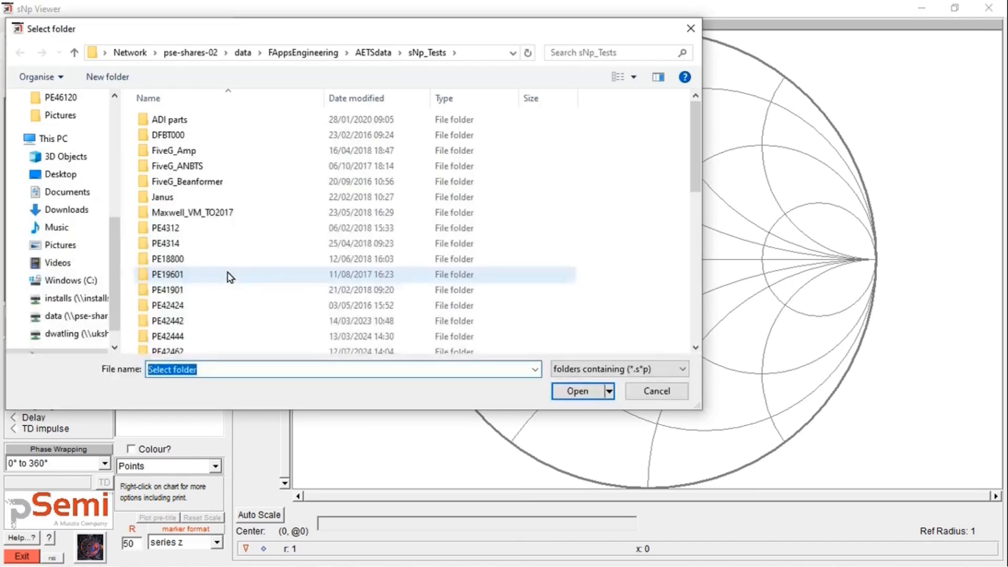
scroll(229, 277, down, 5)
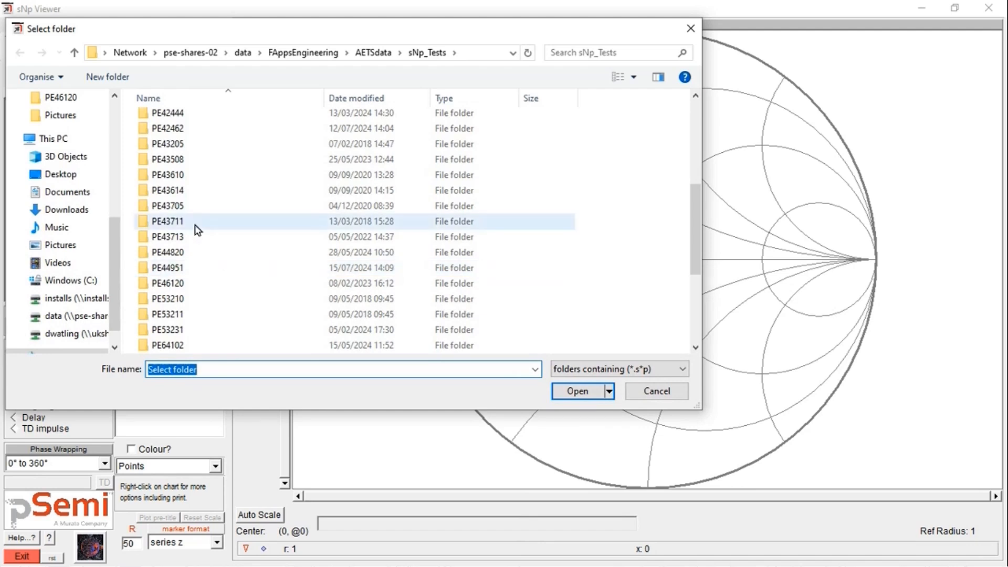
click(166, 271)
double_click(166, 270)
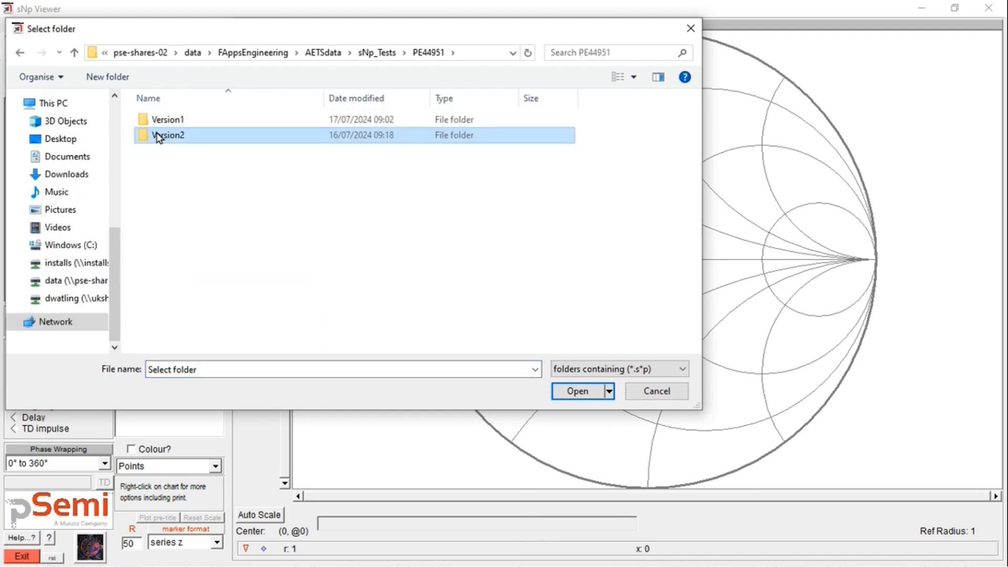
double_click(158, 136)
double_click(157, 121)
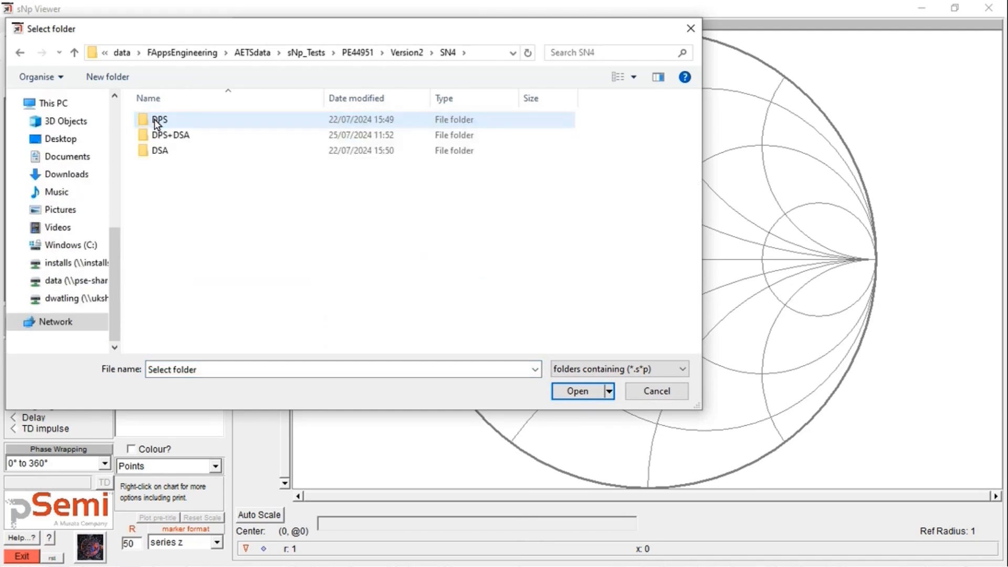
double_click(159, 137)
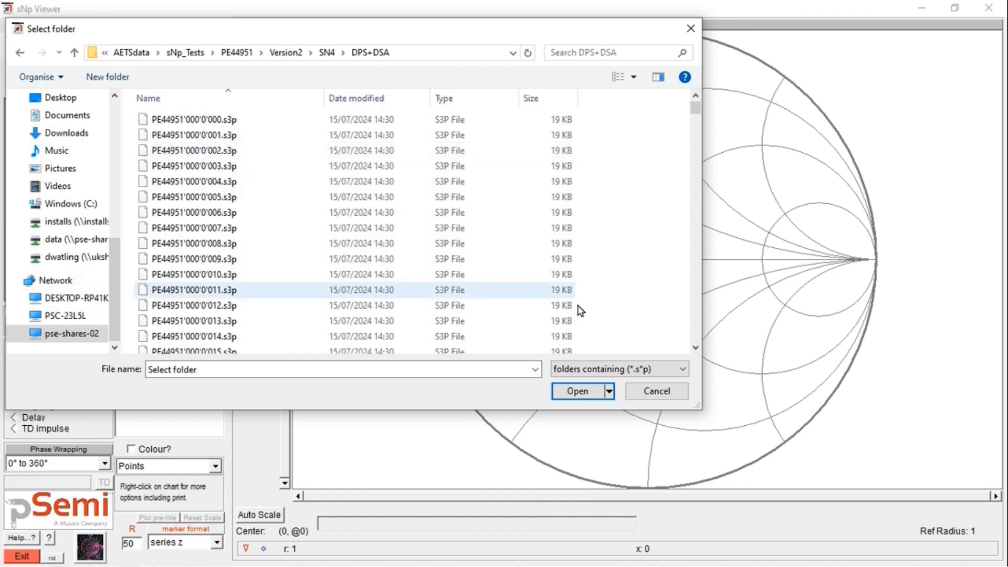
click(585, 392)
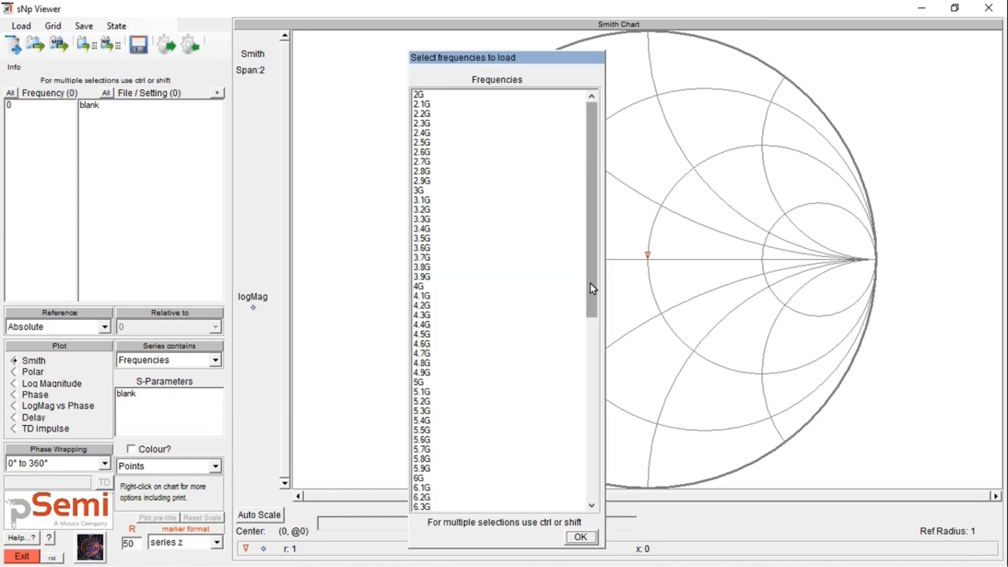
- Select the frequencies from 5.5G through 7.5G for loading and confirm the selection
drag(590, 283, 590, 338)
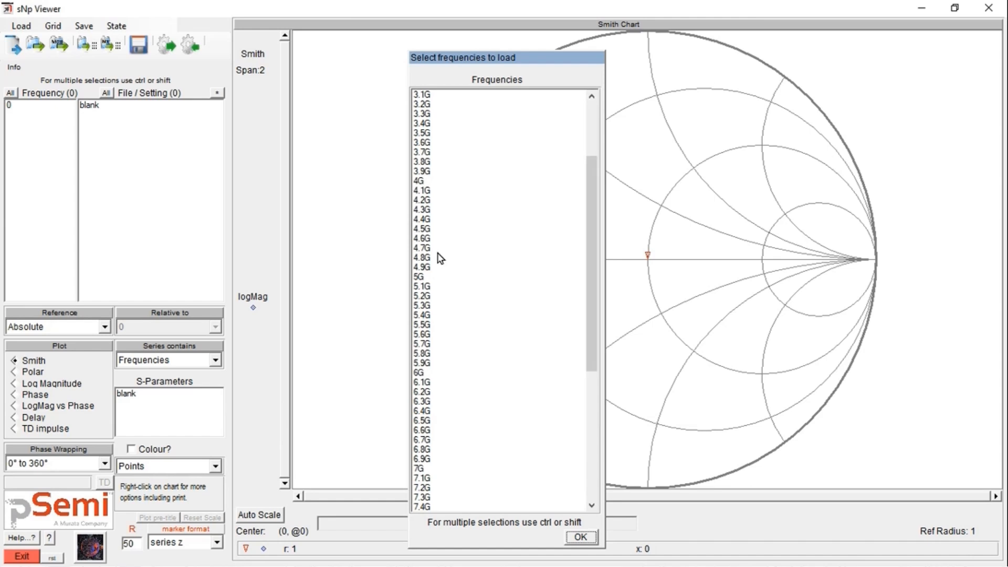
click(425, 325)
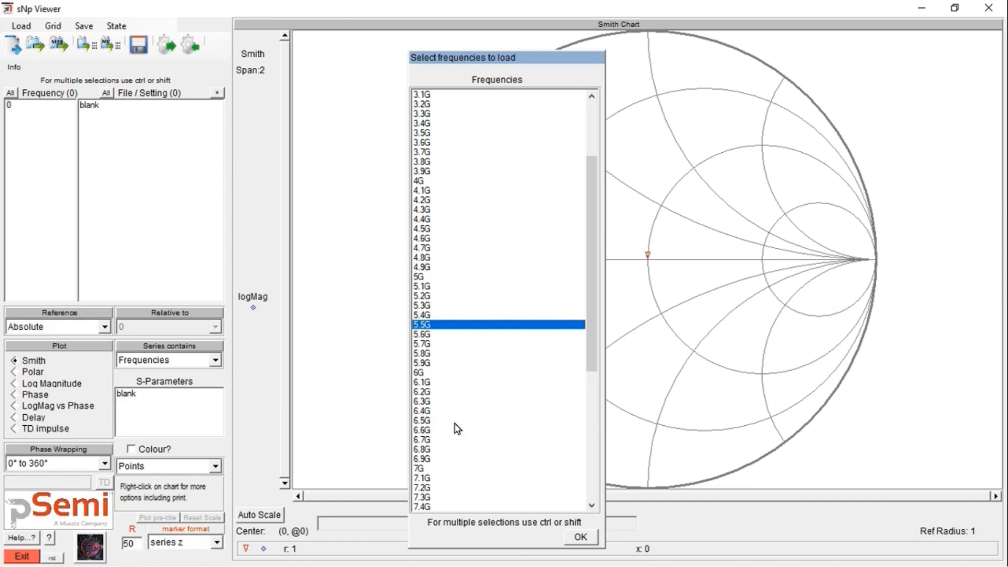
drag(588, 345, 440, 421)
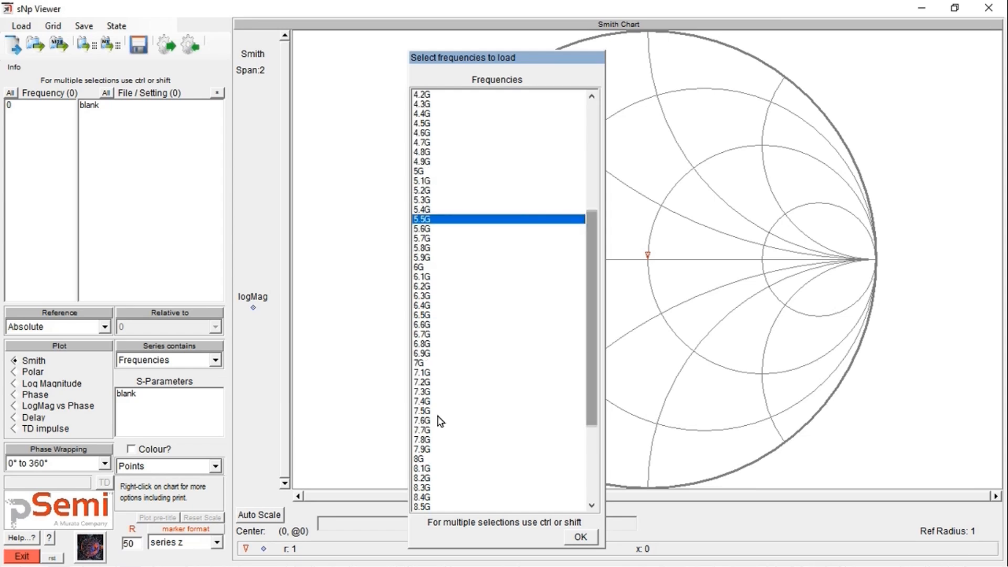
shift+click(421, 411)
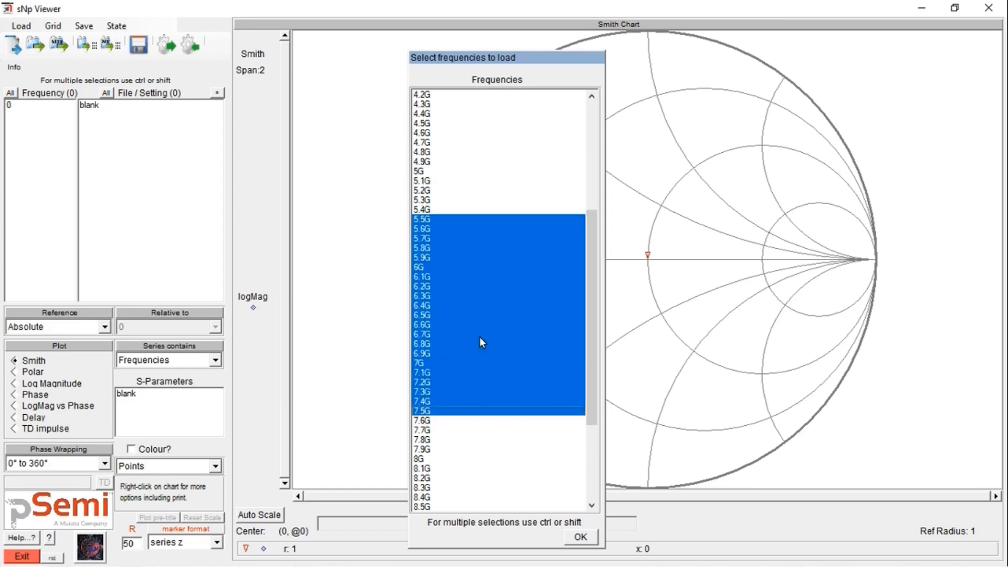
click(580, 537)
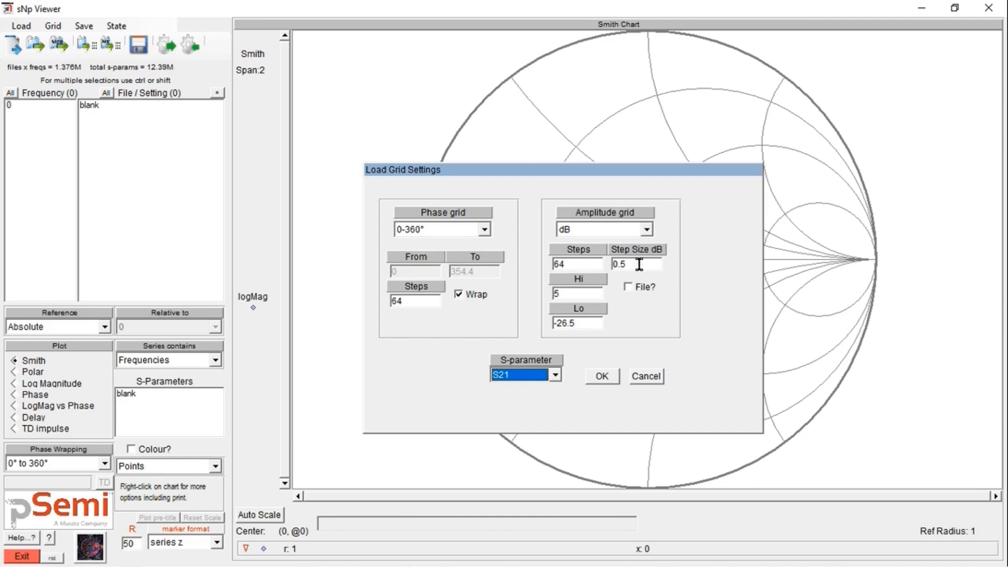
- Set the amplitude grid's step size to 0.25 dB and its Hi limit to -10
click(656, 267)
key(BackSpace)
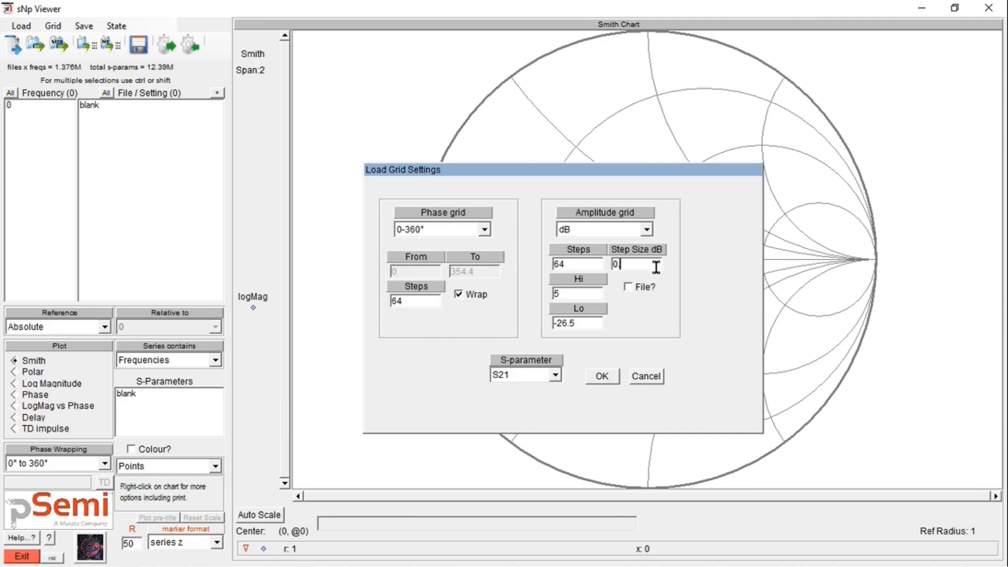
text(25)
click(595, 291)
double_click(595, 290)
key(BackSpace)
text(-10)
click(589, 326)
- Switch the phase grid to Disabled and back to 0-360°, and the amplitude grid to Disabled and back to dB
click(484, 230)
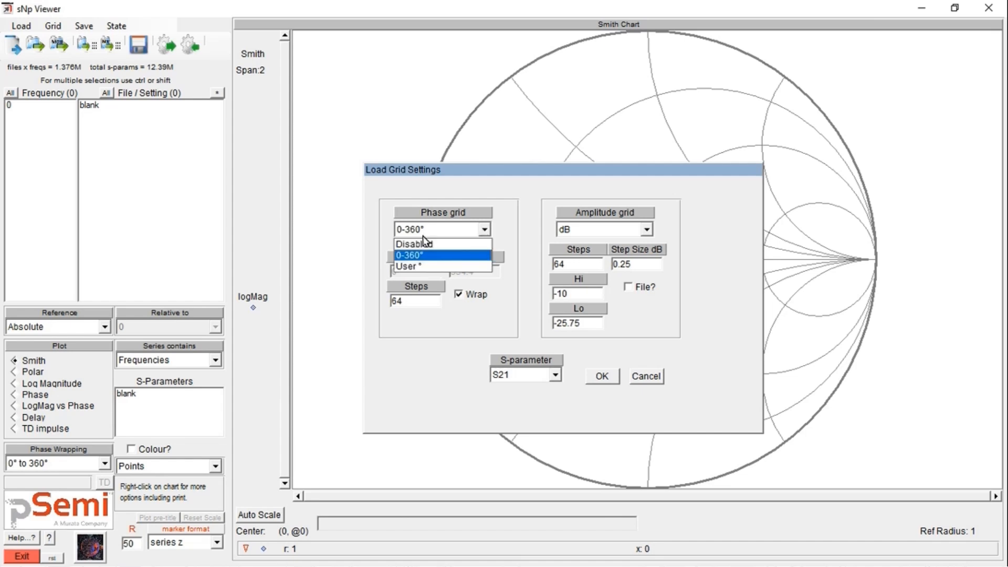
click(423, 243)
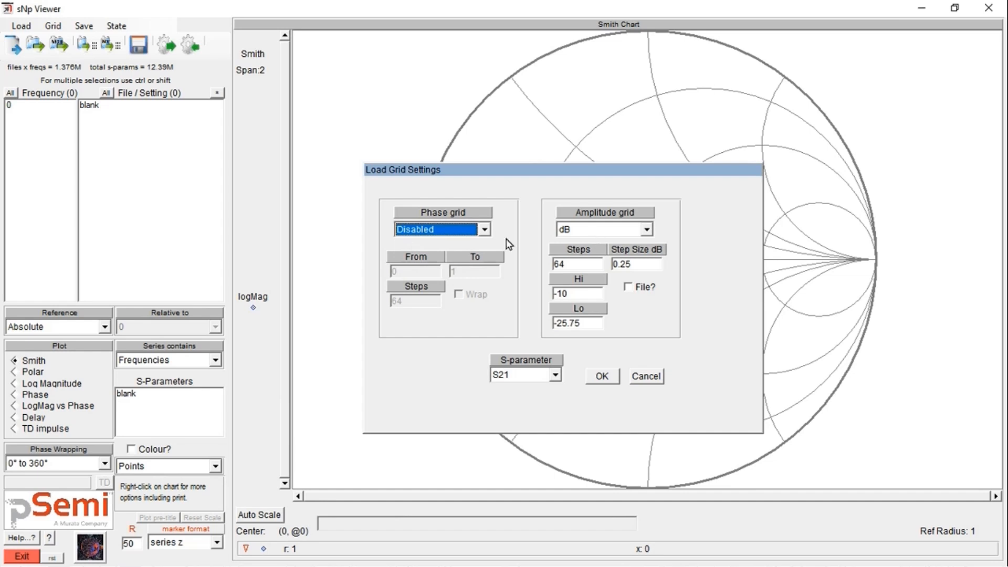
click(483, 230)
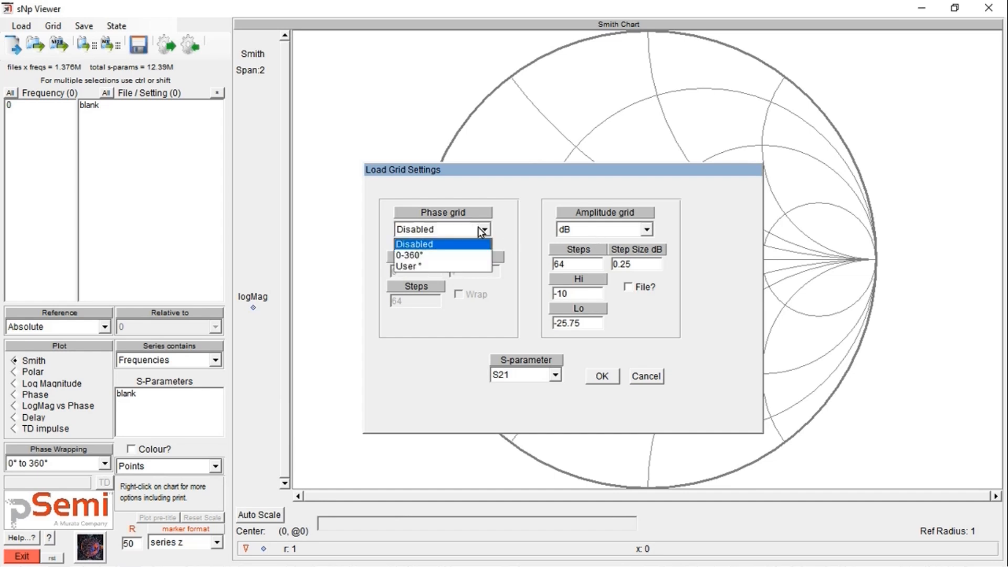
click(419, 256)
click(648, 230)
click(589, 243)
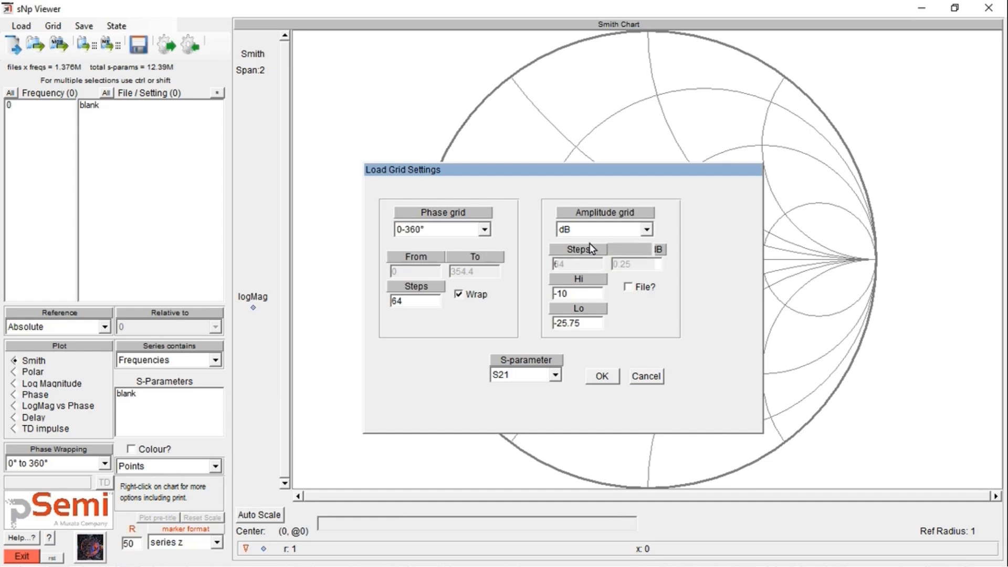
click(646, 231)
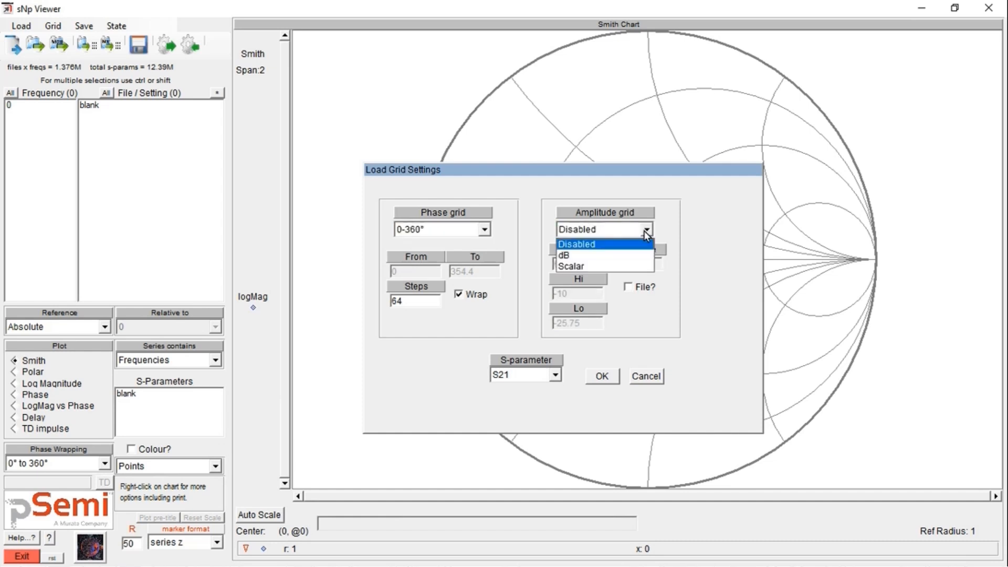
click(570, 256)
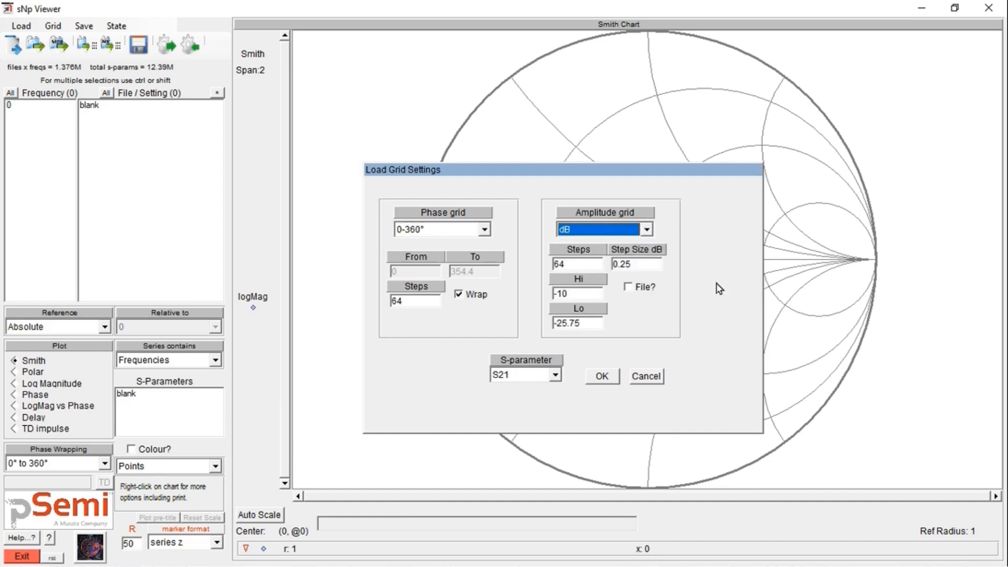
- Accept the grid settings for S21 and load the PE44951 data onto the grid
click(720, 271)
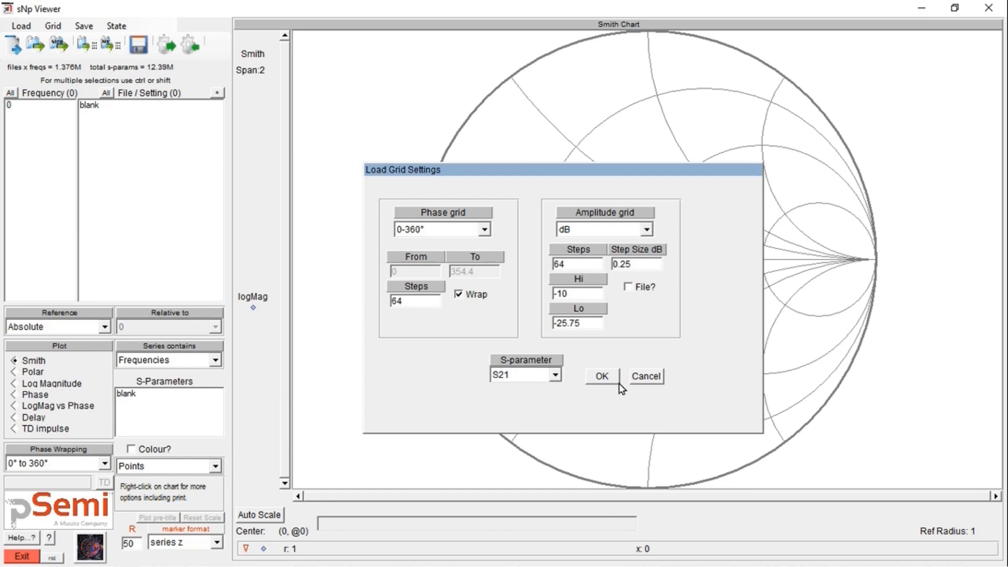
click(600, 377)
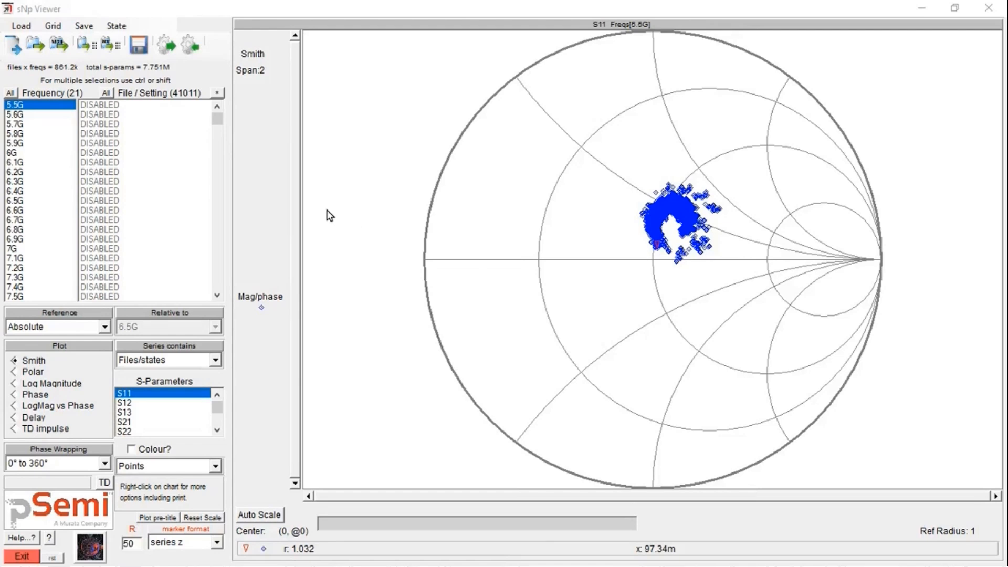
- Plot S21 at 6.5G as LogMag vs Phase
click(125, 422)
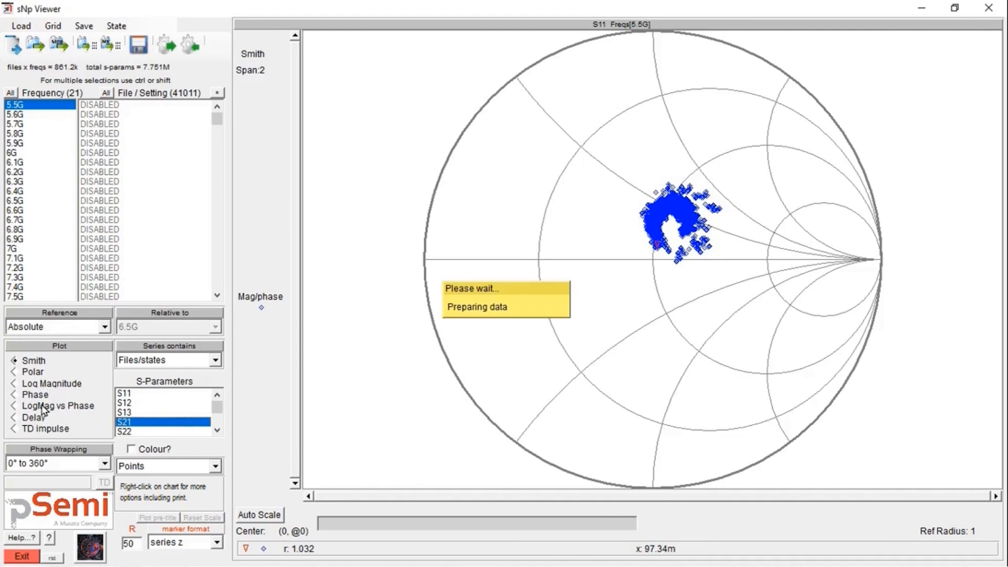
click(59, 406)
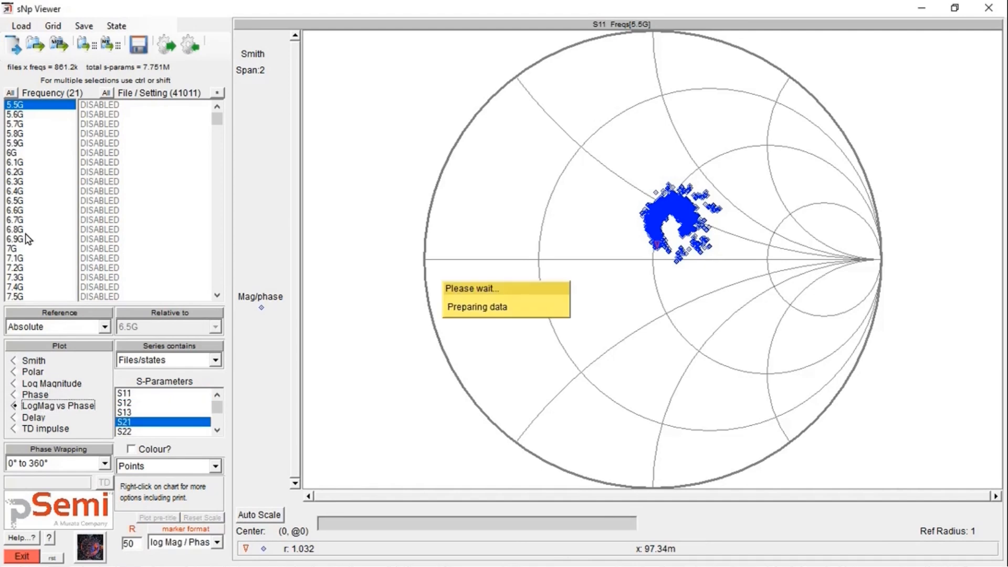
click(18, 201)
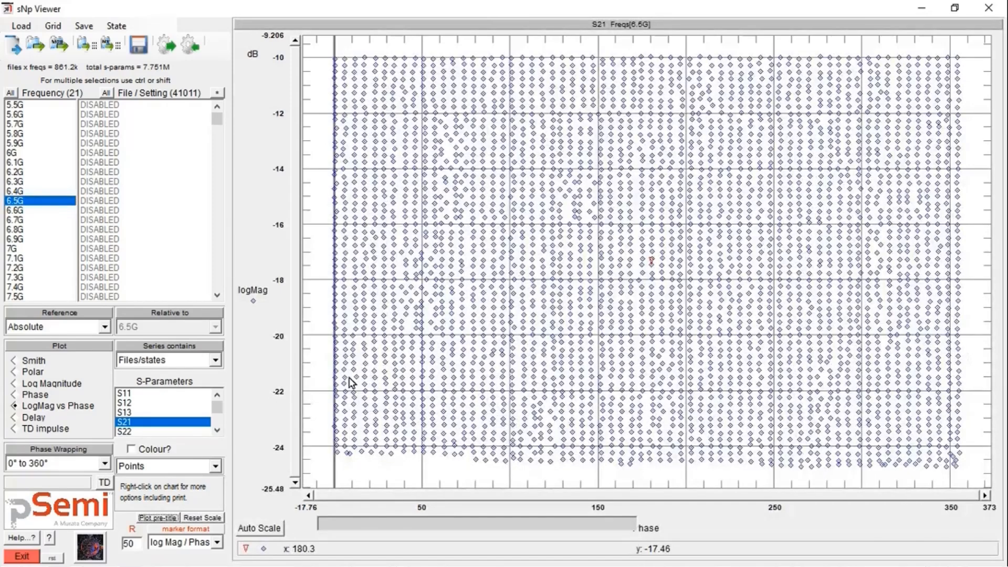
- Save the viewer state as savestateLUT64_5p5-7p5GHz.spv in the DPS+DSA folder
click(163, 51)
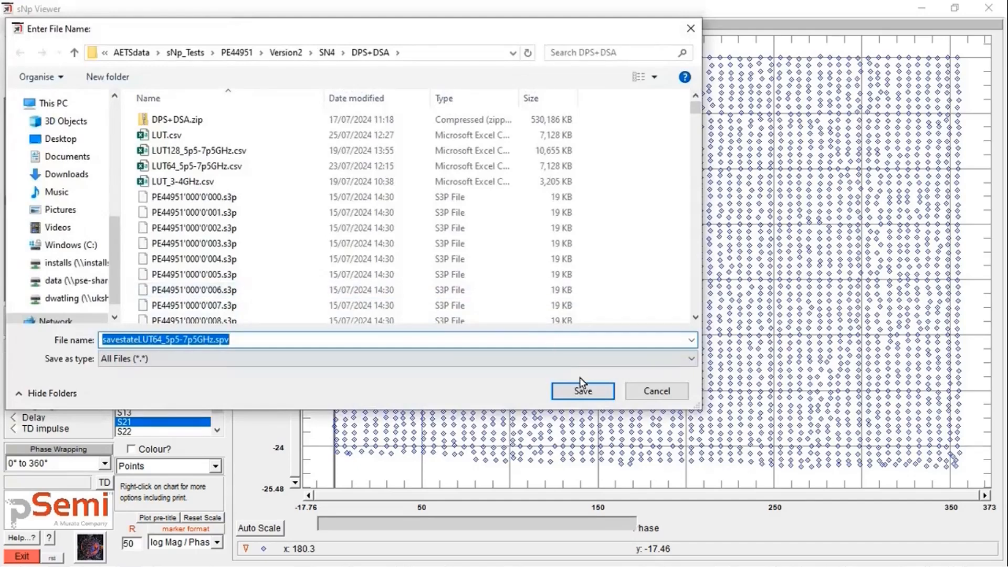
click(582, 386)
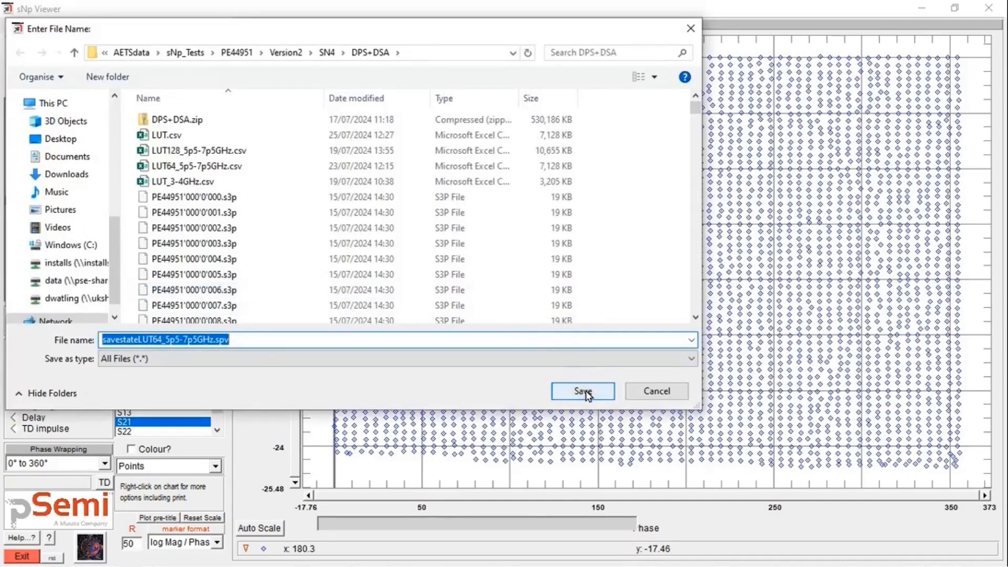
click(547, 296)
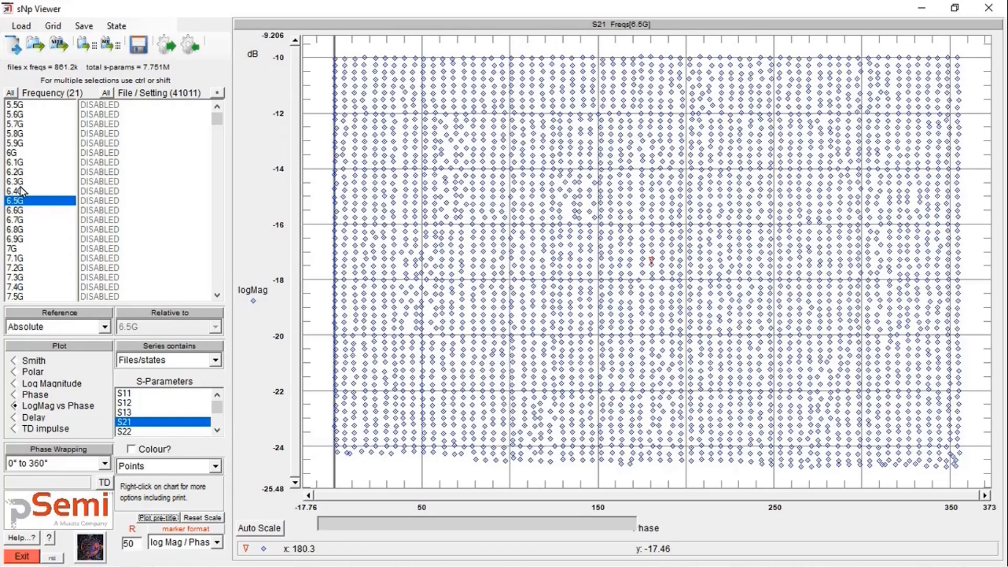
- Plot S21 for all loaded frequencies together
click(12, 96)
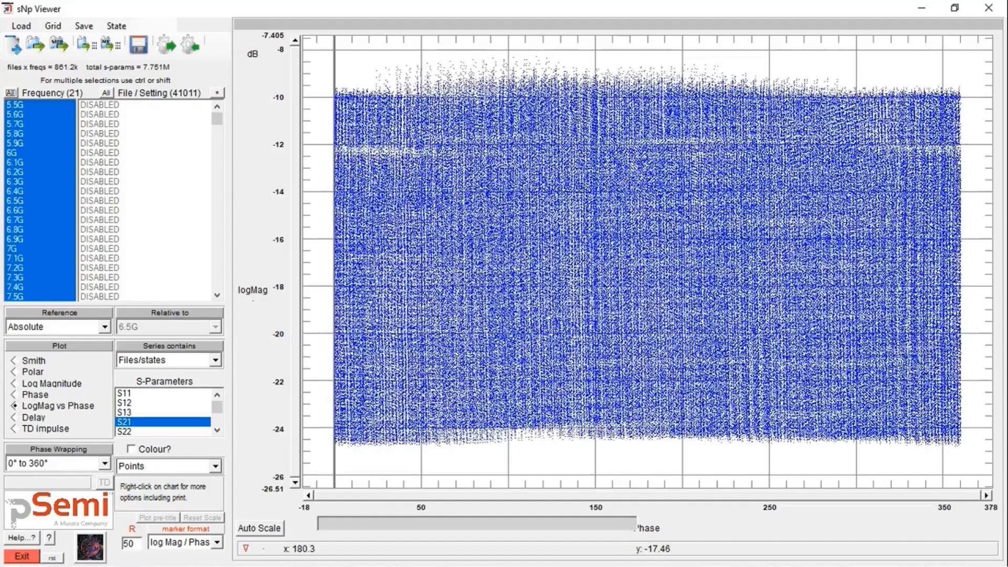
click(989, 8)
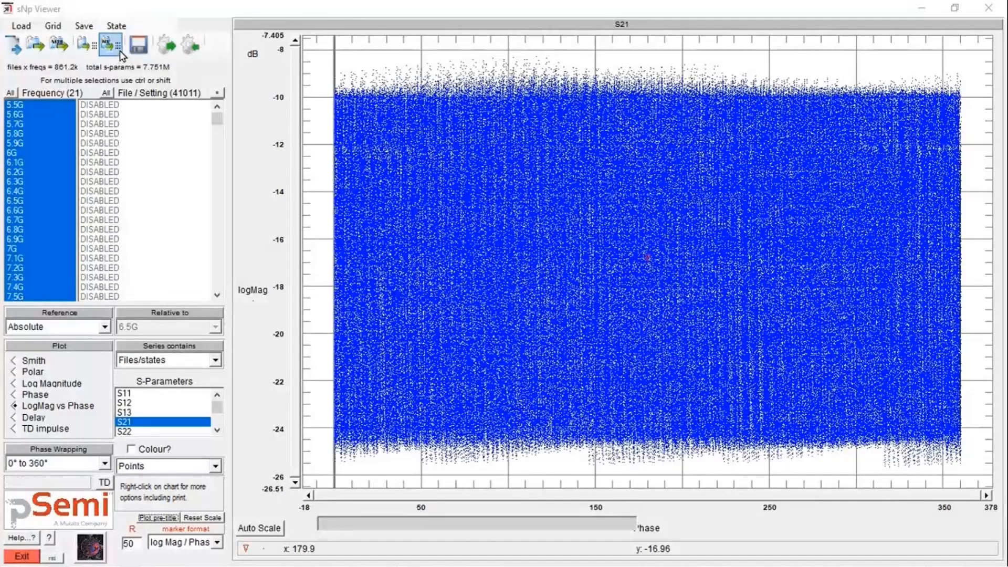
- Export the grid data in LUT format to LUT.csv, using Attenuation, amplitudes Relative to Max and Absolute phase values
click(139, 48)
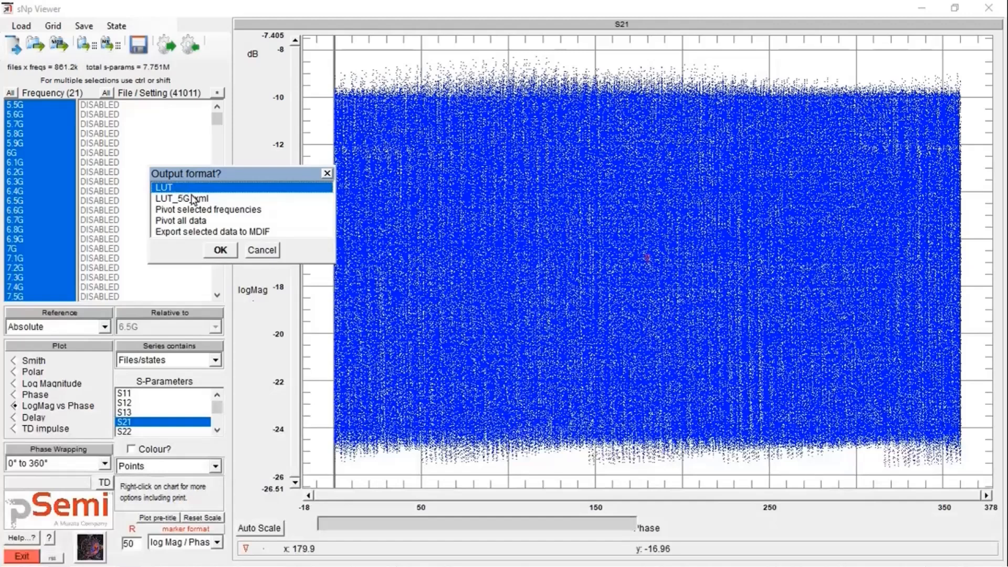
click(216, 251)
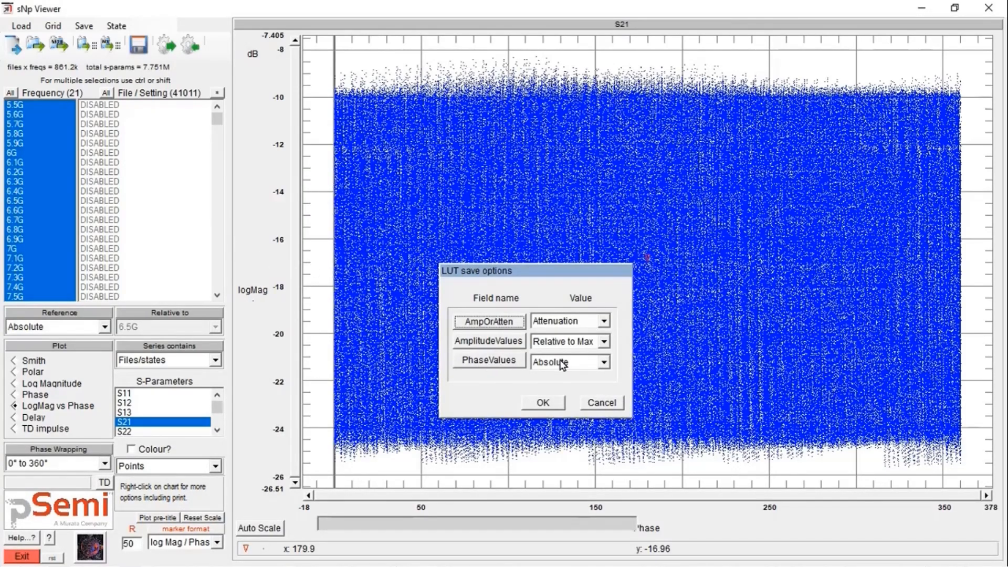
click(545, 404)
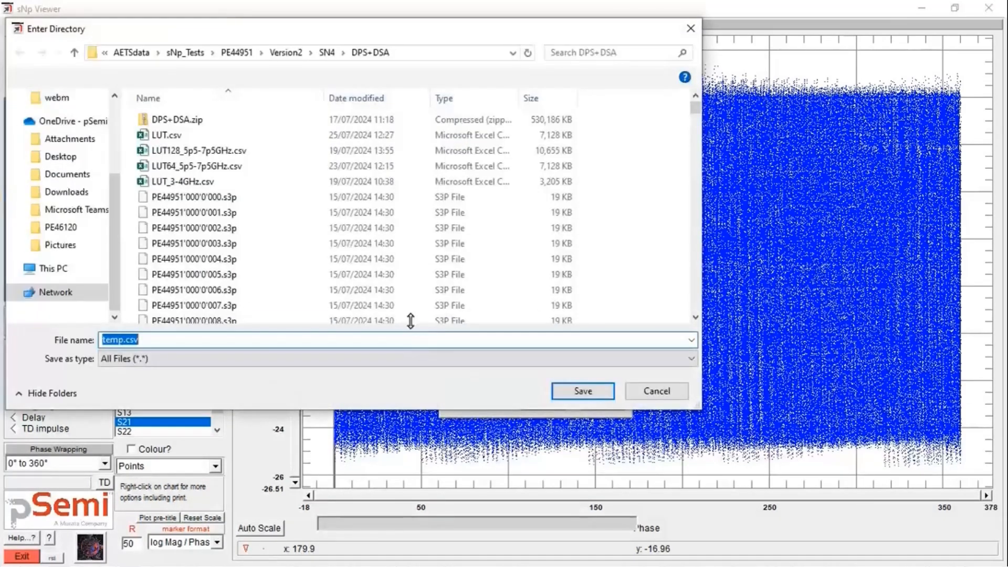
click(166, 135)
click(583, 391)
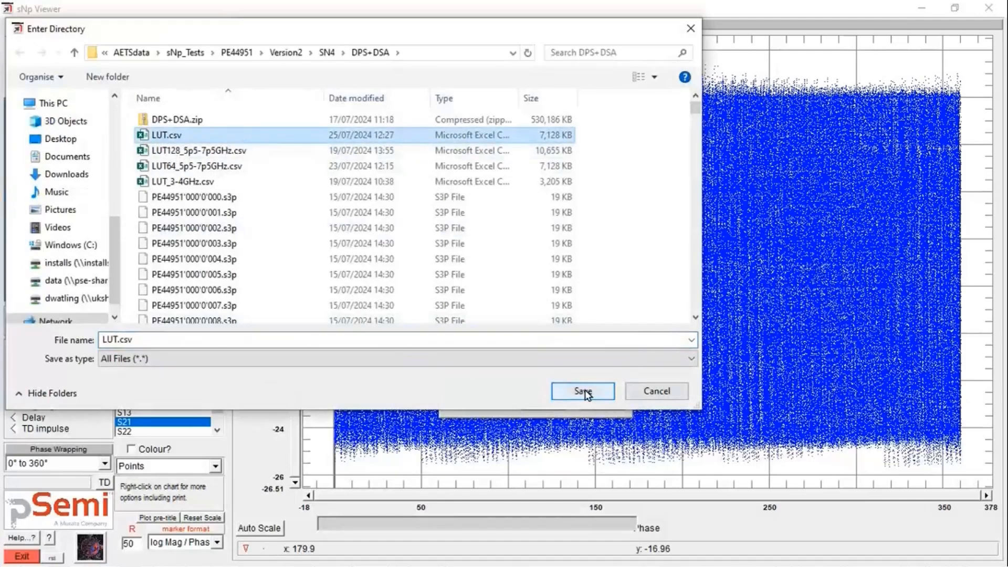
click(546, 295)
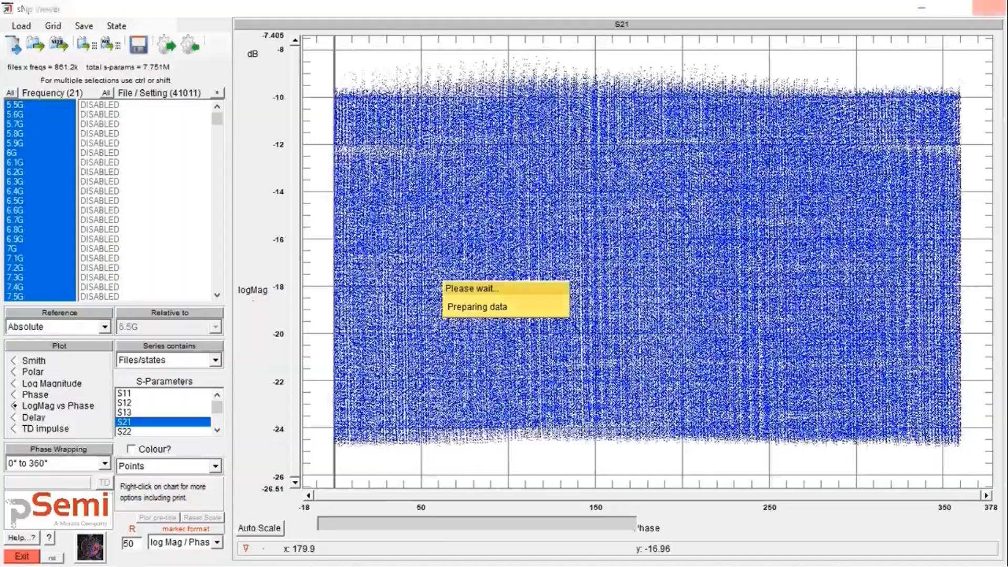
key(Right)
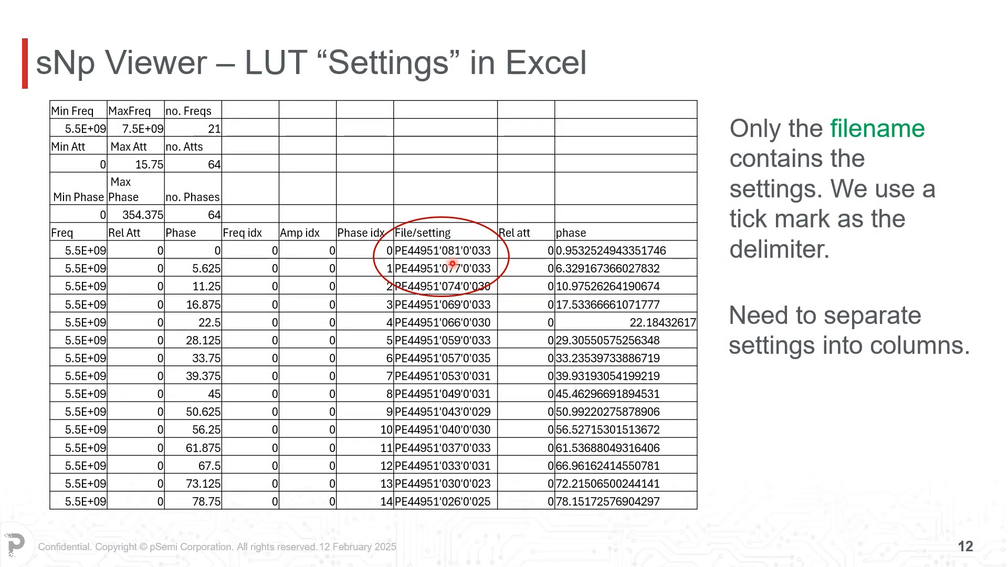